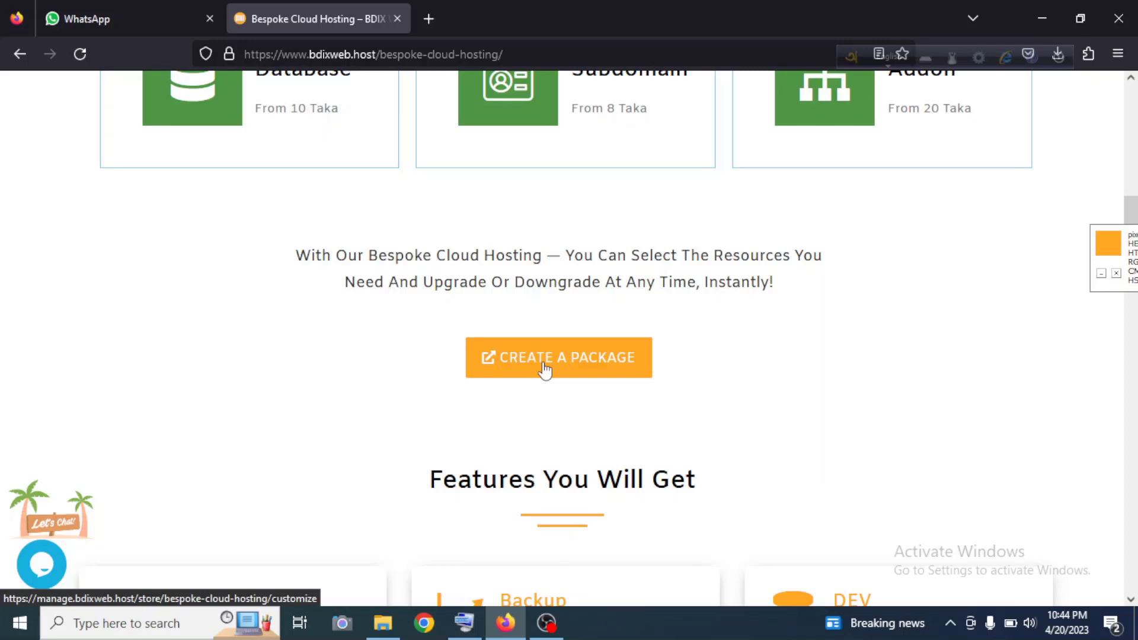
Start a custom package and choose Register a new domain after trying the transfer and existing-domain options
click(546, 363)
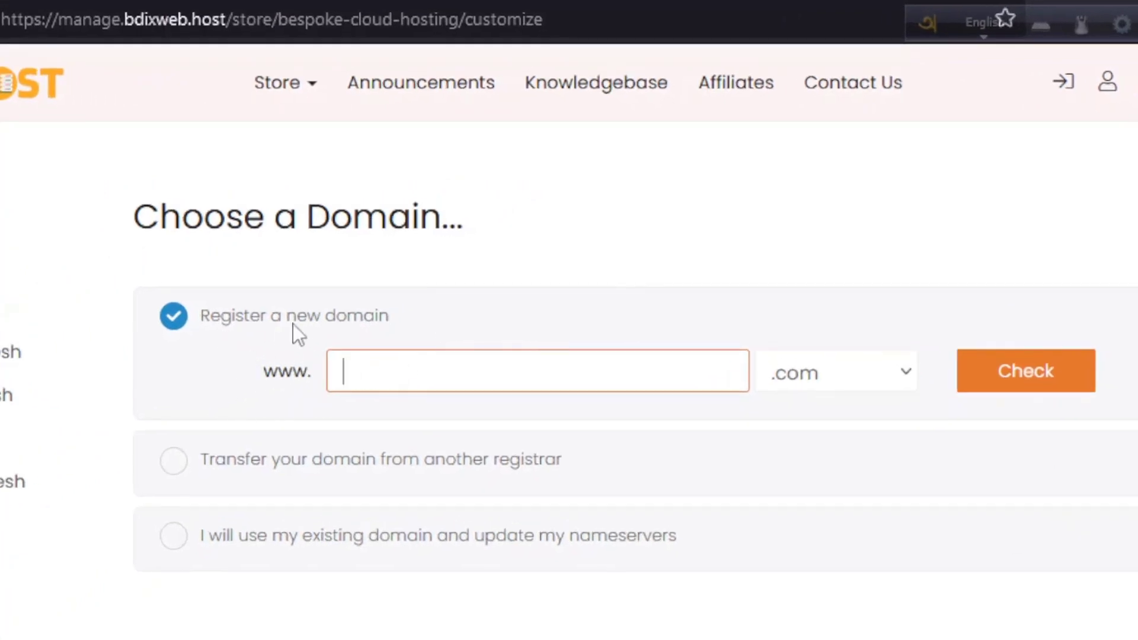
scroll(332, 365, down, 1)
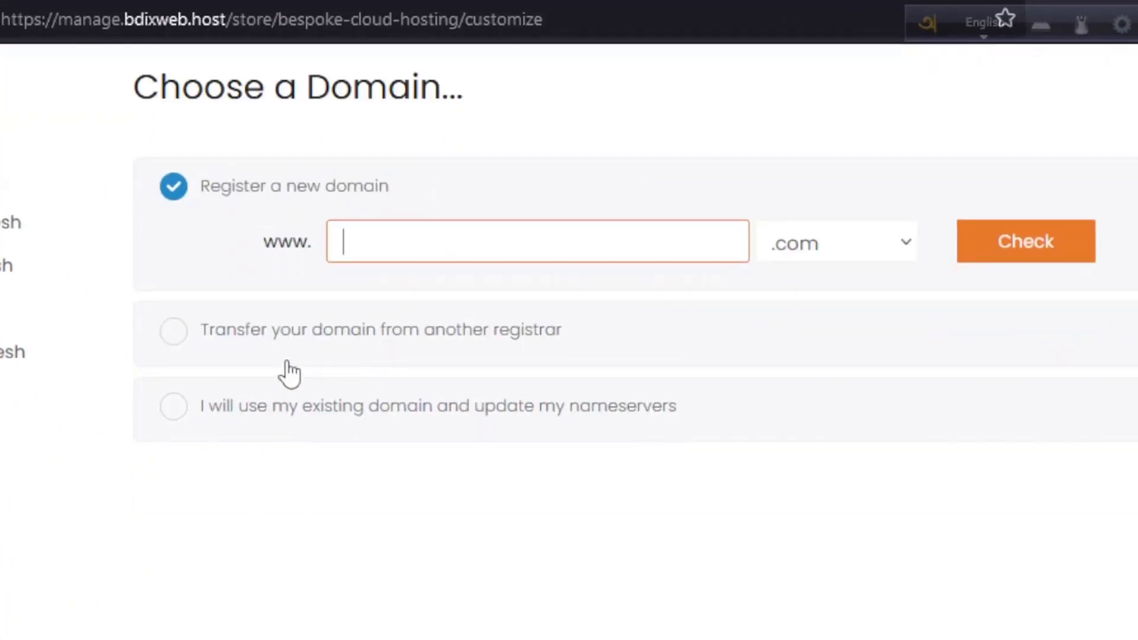
click(173, 332)
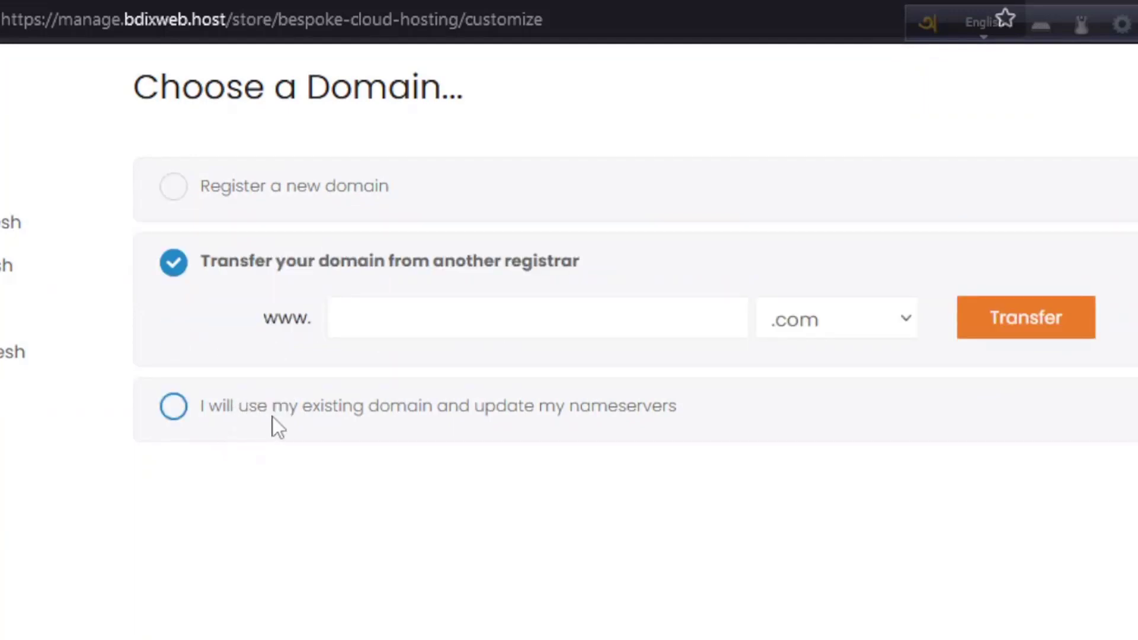
click(174, 409)
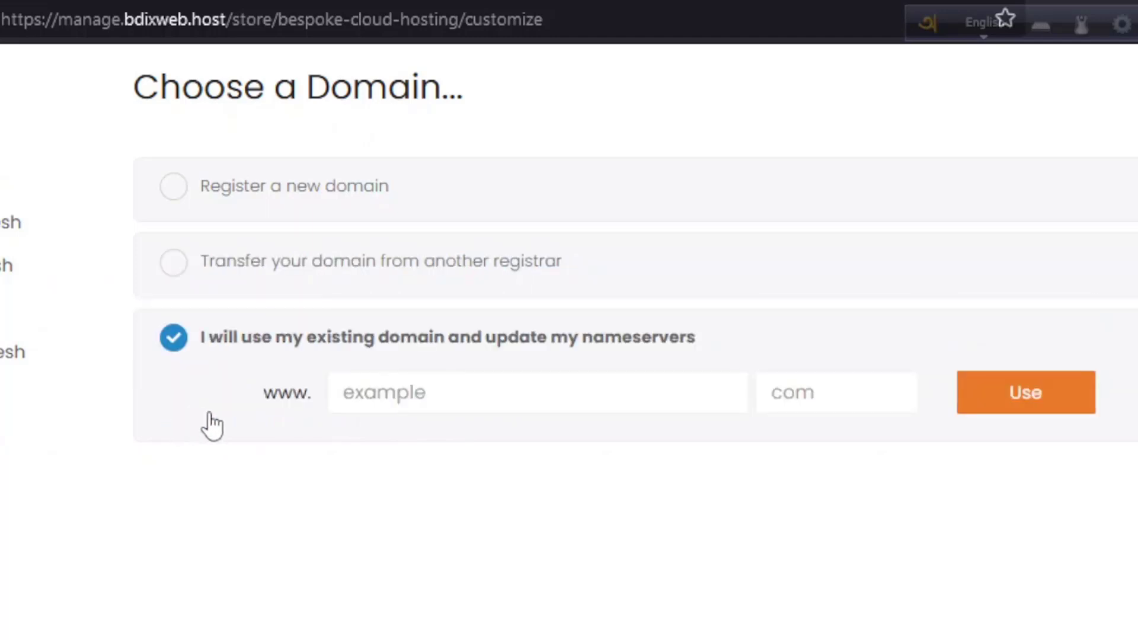
click(497, 396)
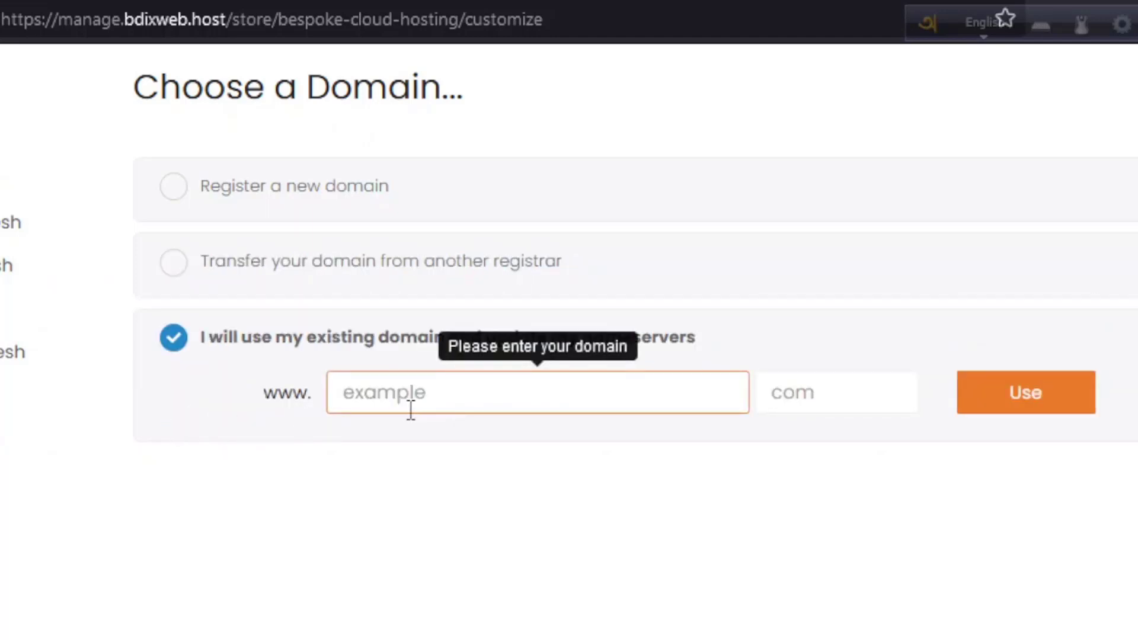
click(209, 381)
scroll(189, 432, up, 2)
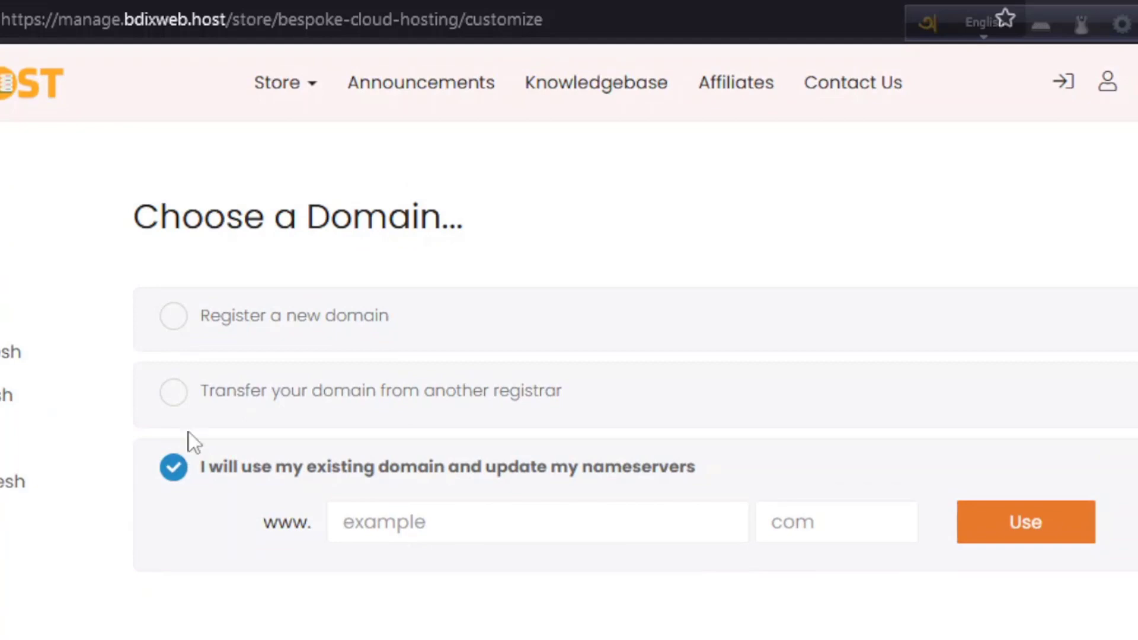
click(178, 323)
Enter digitalhostbd with the .xyz extension and check its availability
click(405, 366)
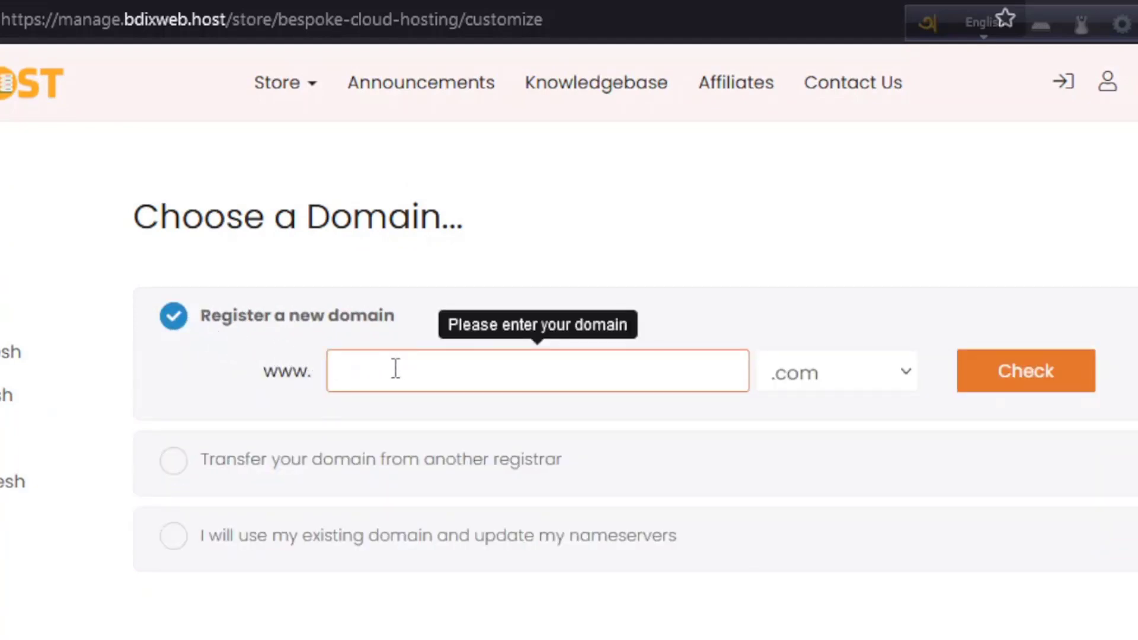
text(digitalhostbd)
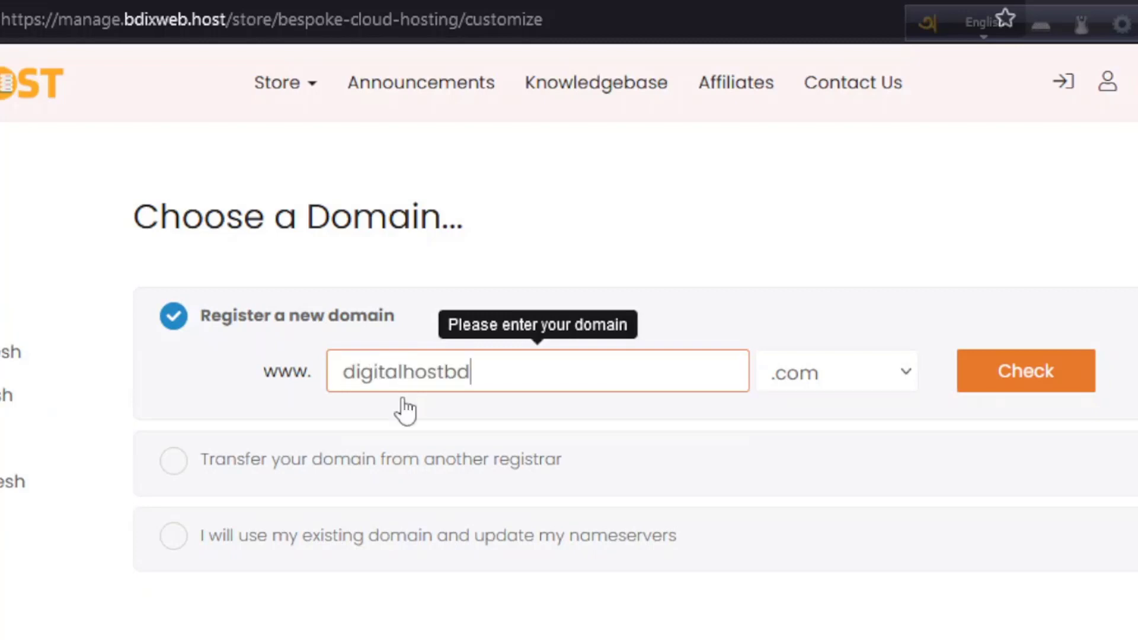
click(907, 372)
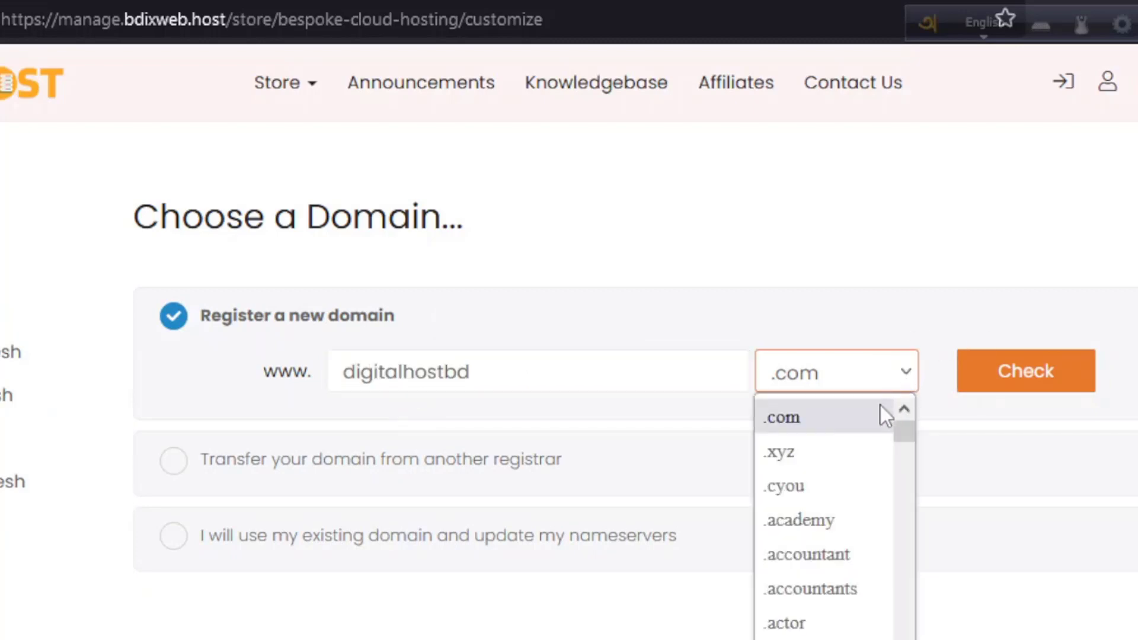
click(817, 455)
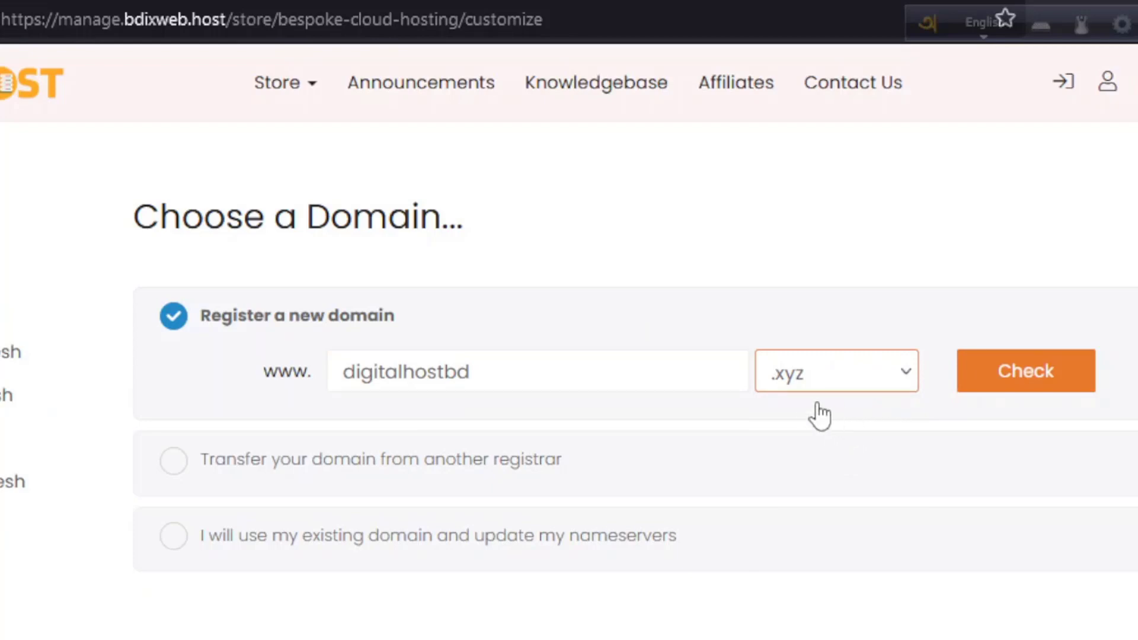
click(1010, 384)
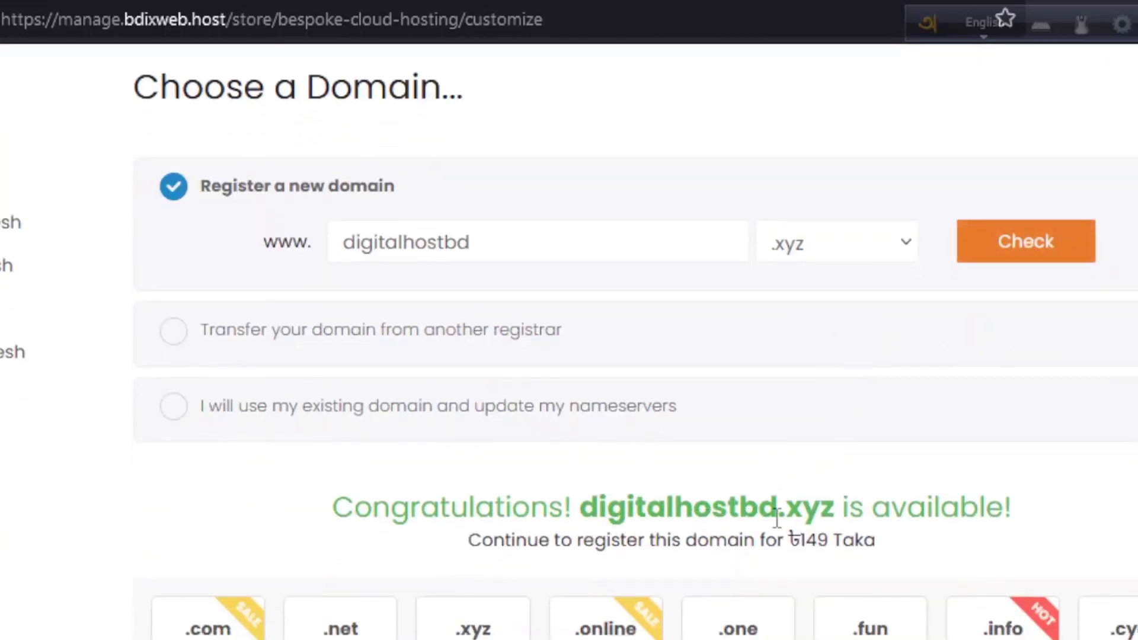
Confirm digitalhostbd.xyz is available for ৳149 Taka and continue to package configuration
scroll(770, 517, down, 4)
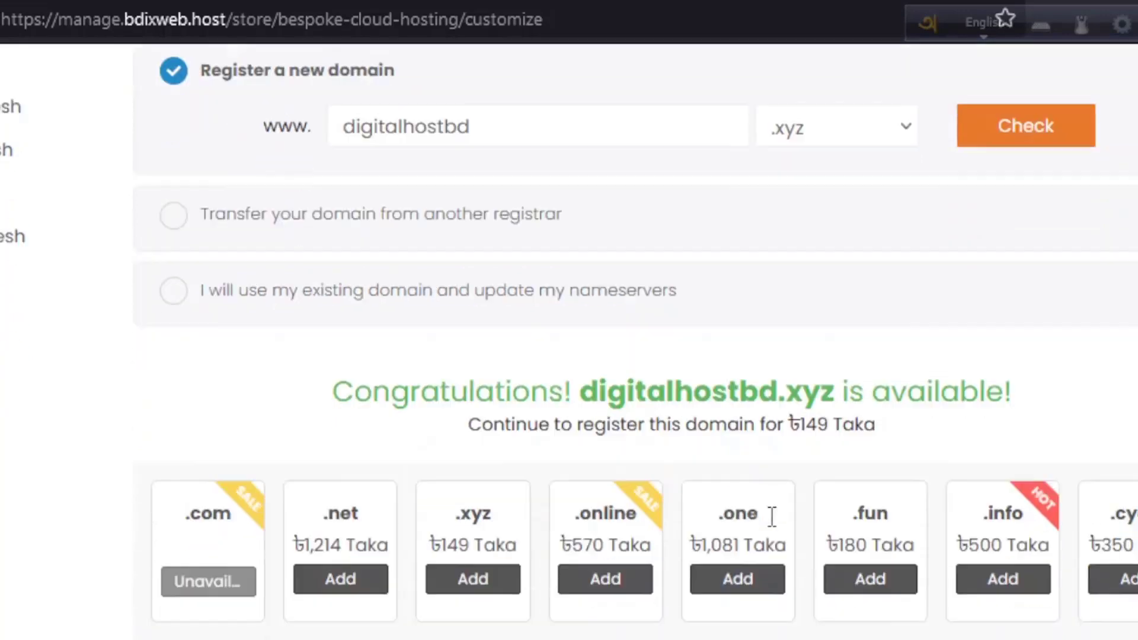
scroll(775, 486, up, 4)
scroll(732, 482, down, 4)
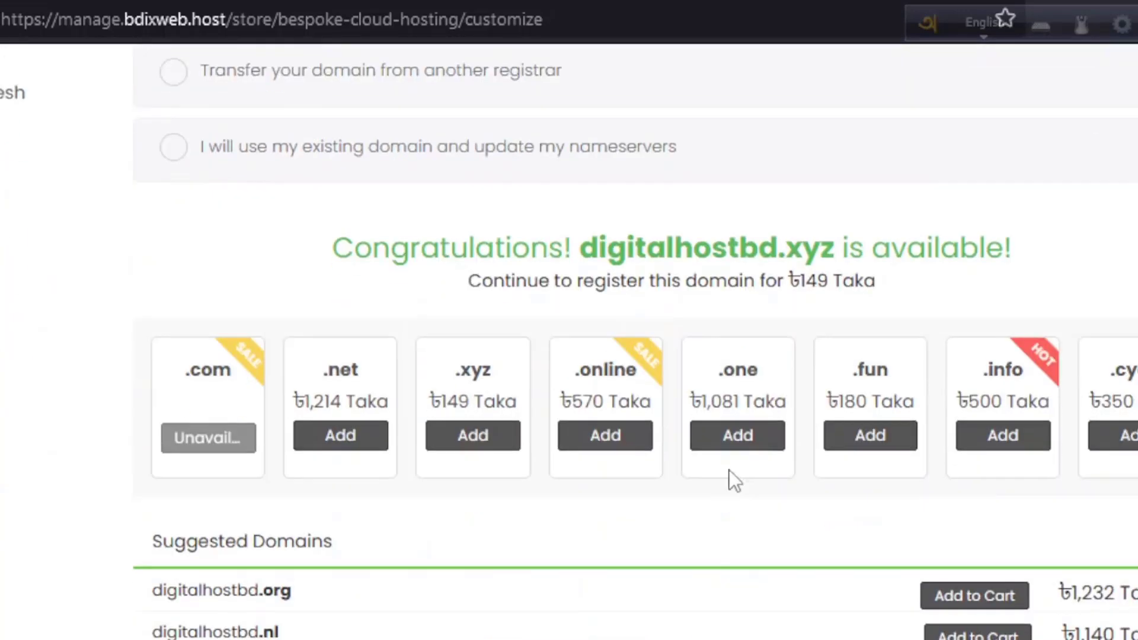
scroll(737, 462, down, 8)
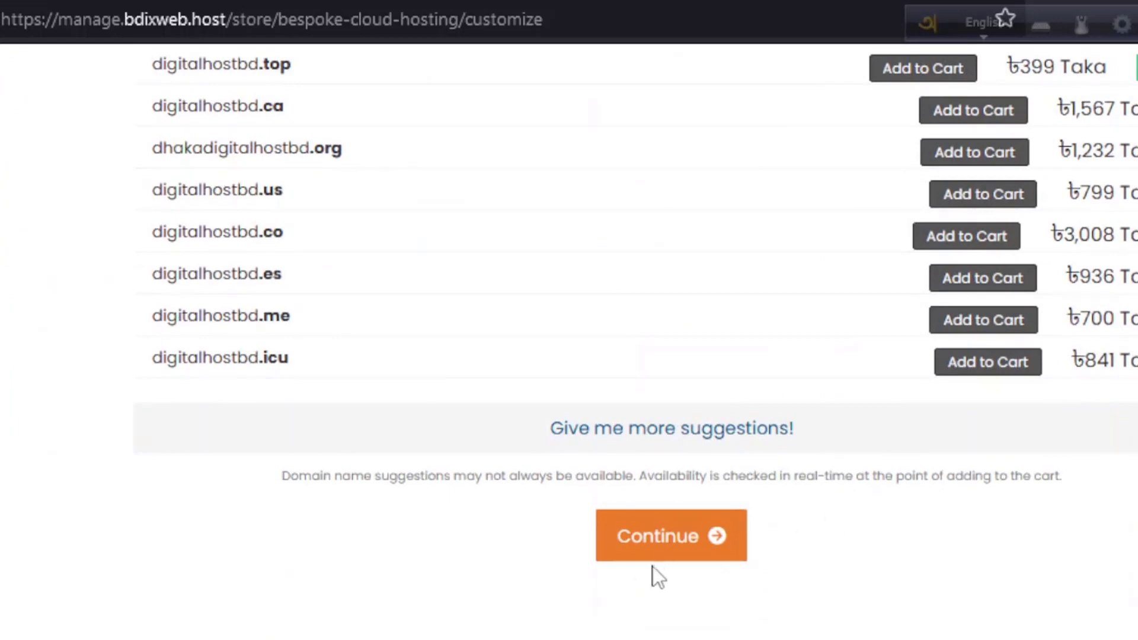
click(641, 557)
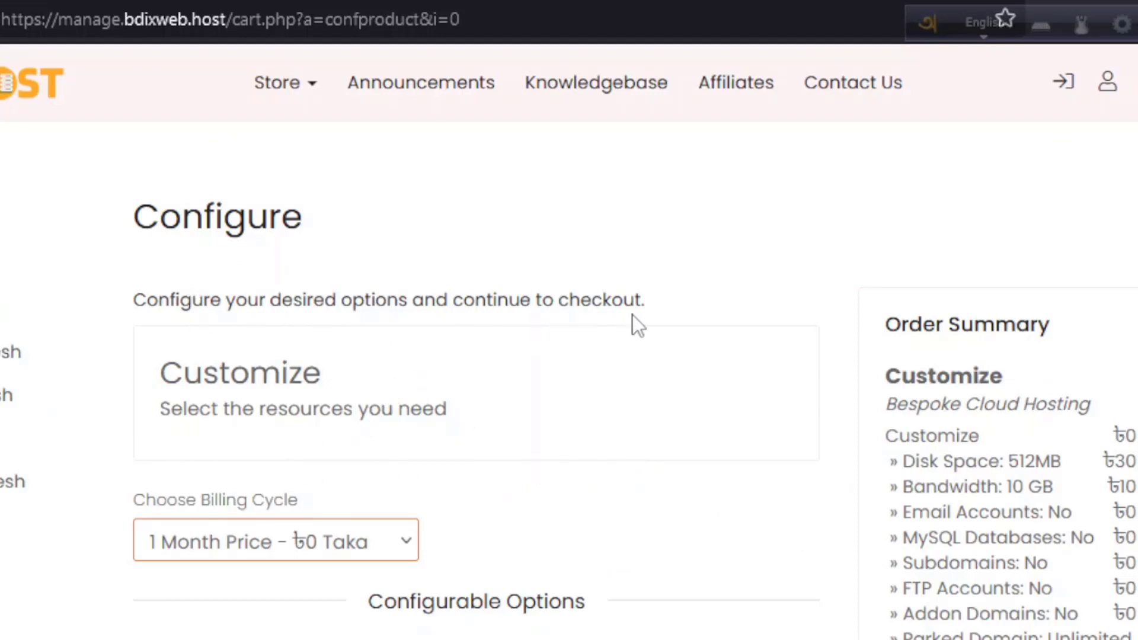
Try 12-month billing, then set the billing cycle back to 1 Month for ৳40 due today
scroll(633, 316, down, 3)
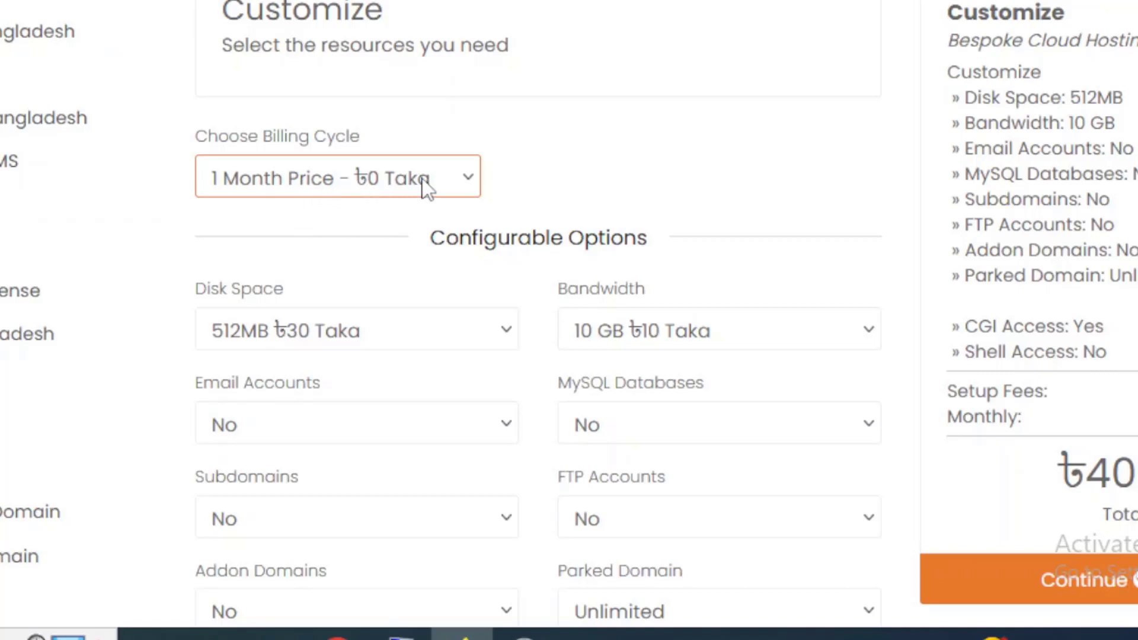
click(466, 177)
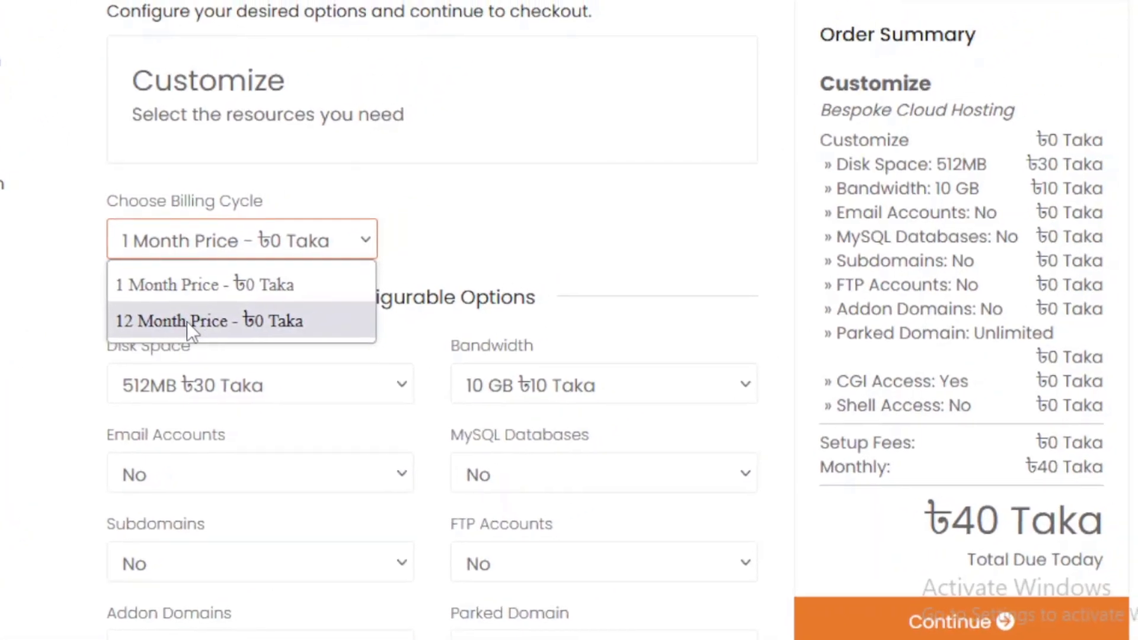
click(186, 322)
scroll(525, 213, down, 4)
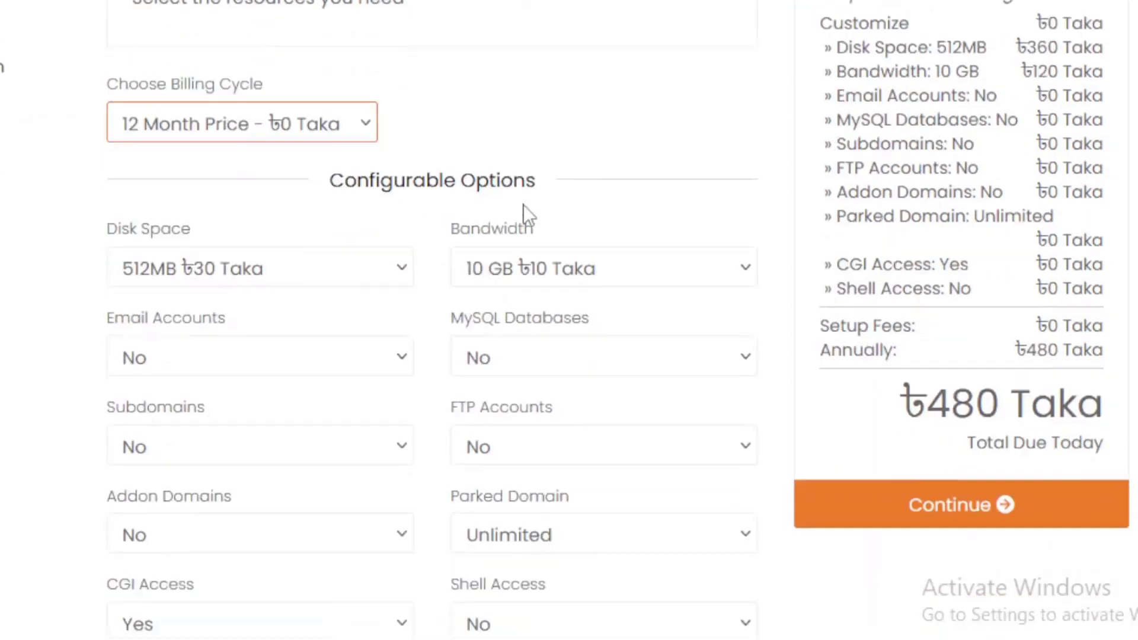
click(361, 5)
click(267, 101)
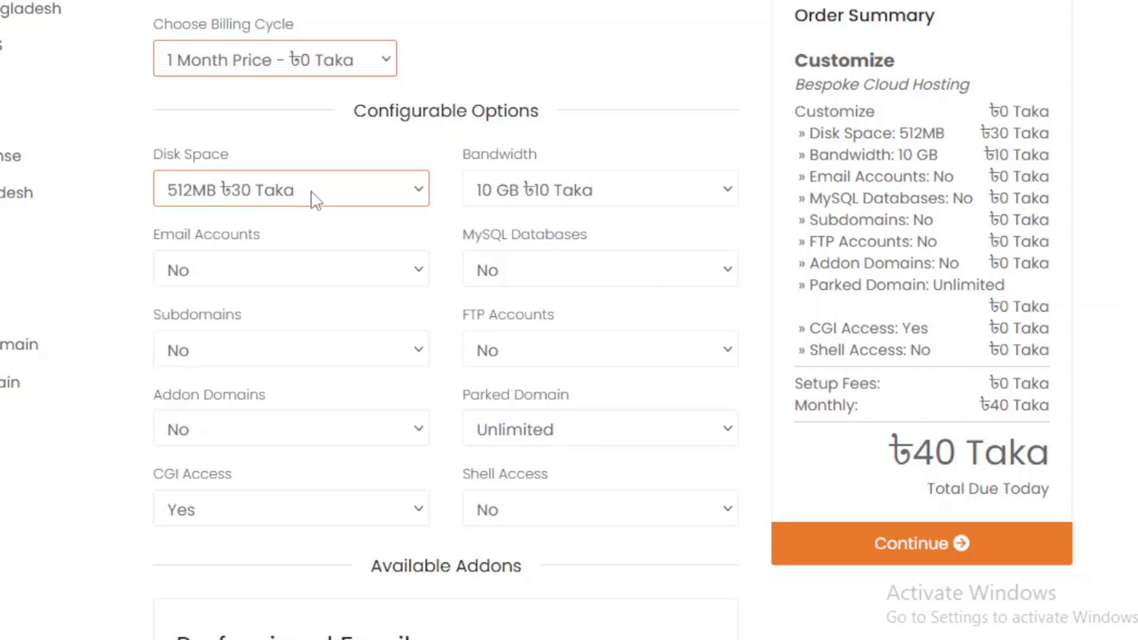
Raise disk space to 2 GB and add 3 email accounts
click(422, 199)
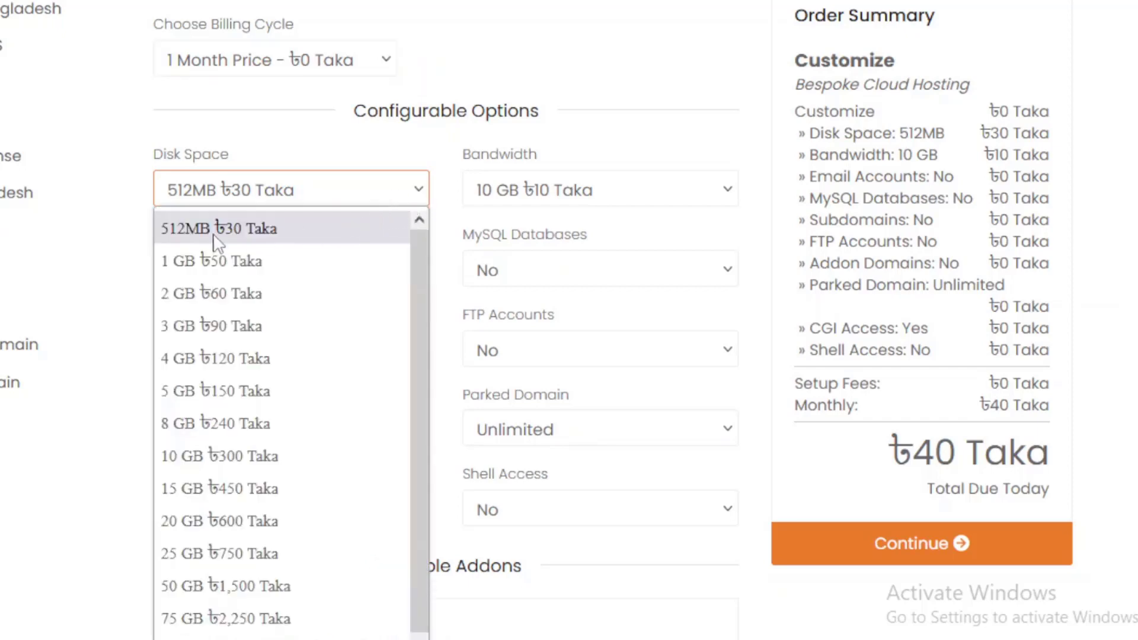
click(169, 260)
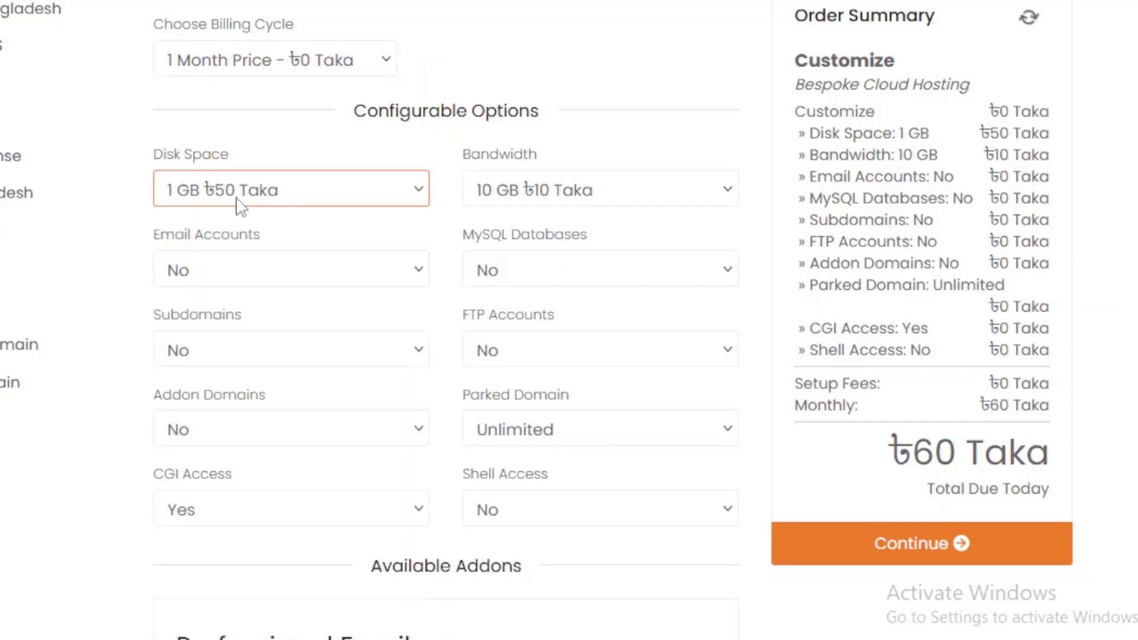
click(417, 191)
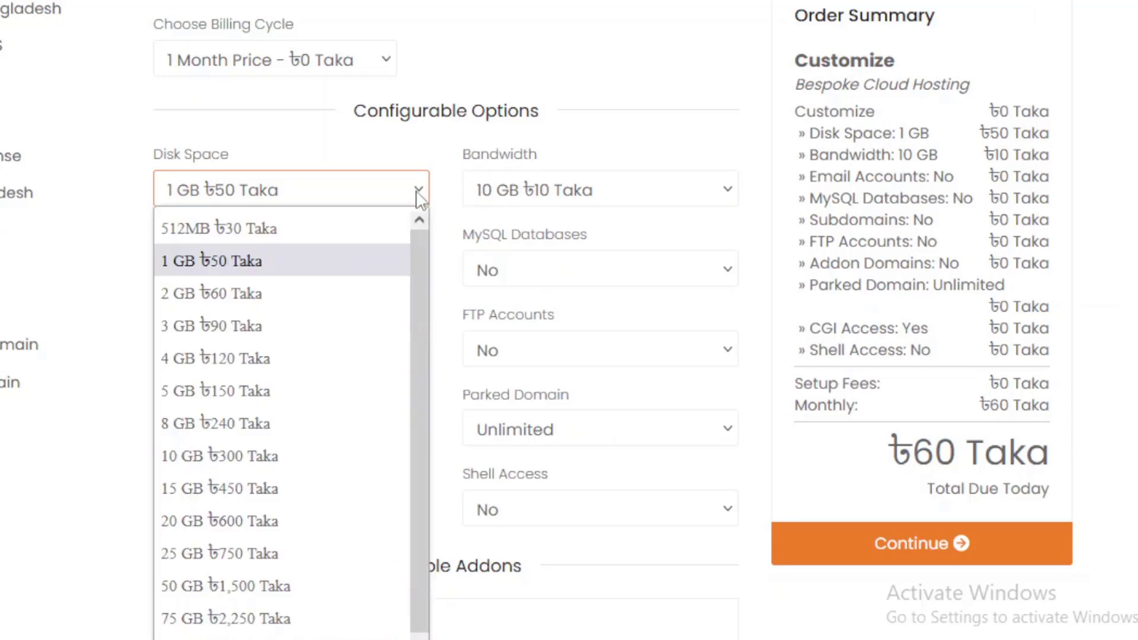
click(257, 297)
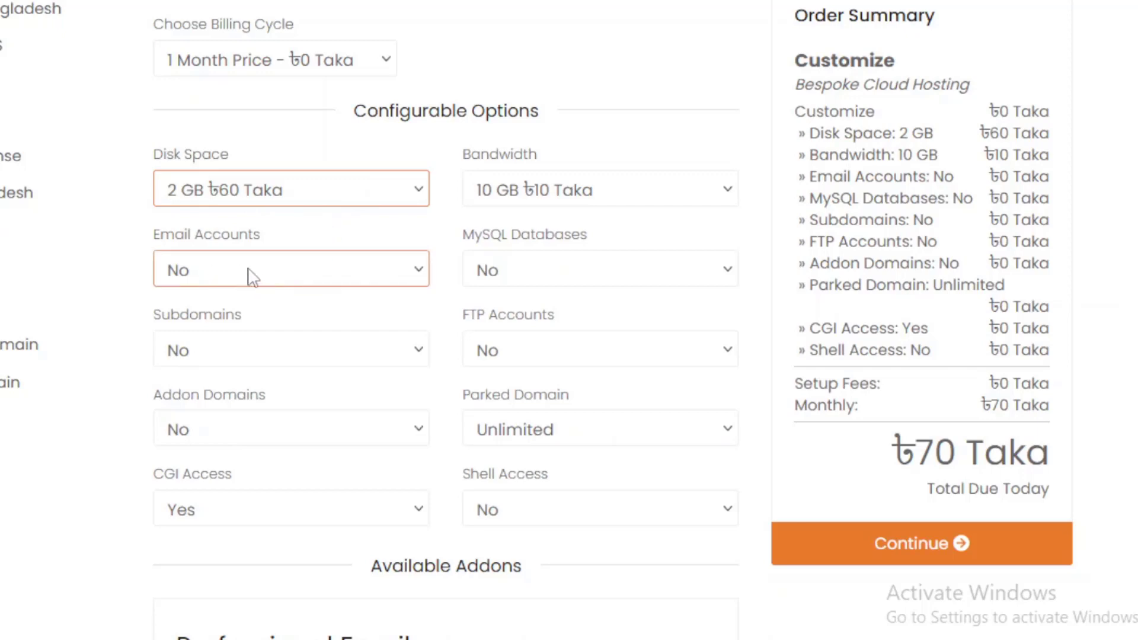
click(417, 275)
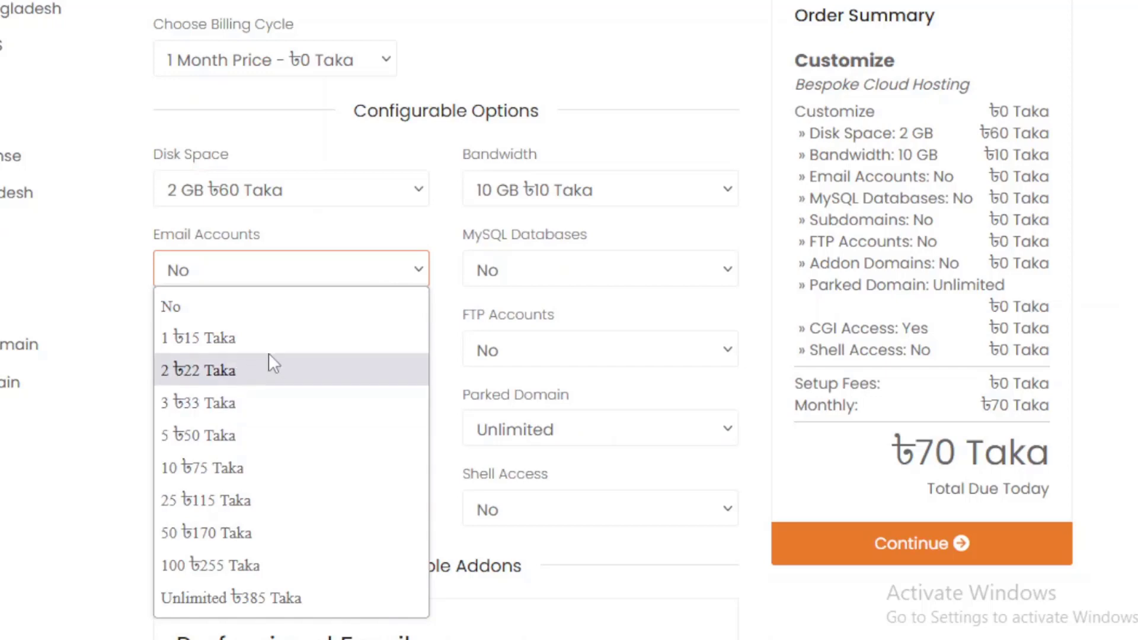
click(224, 409)
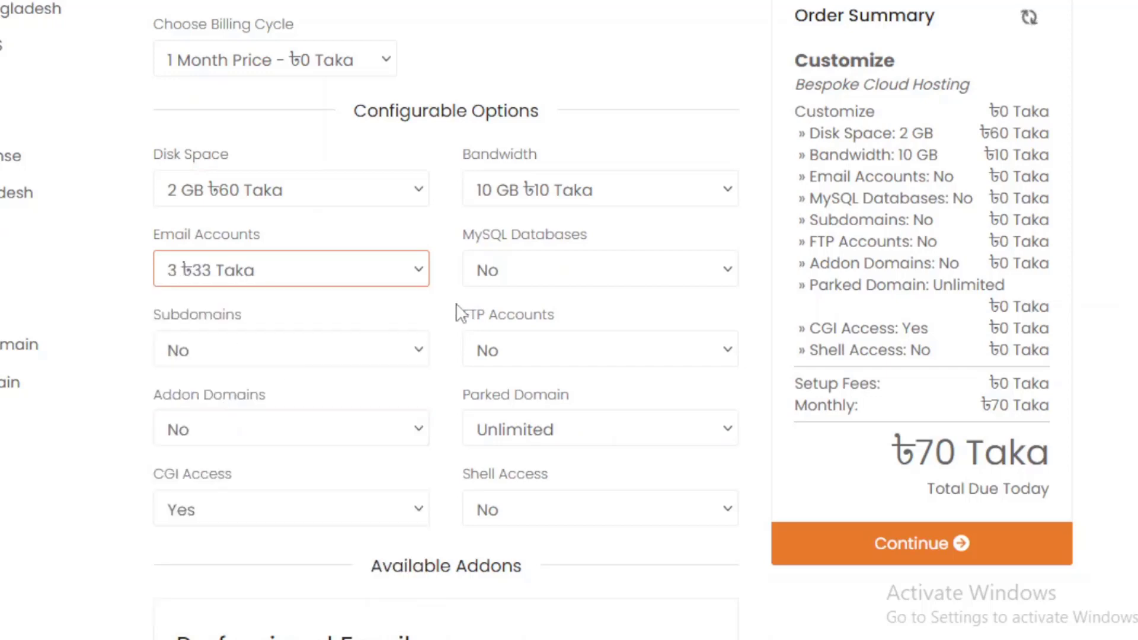
scroll(457, 313, down, 2)
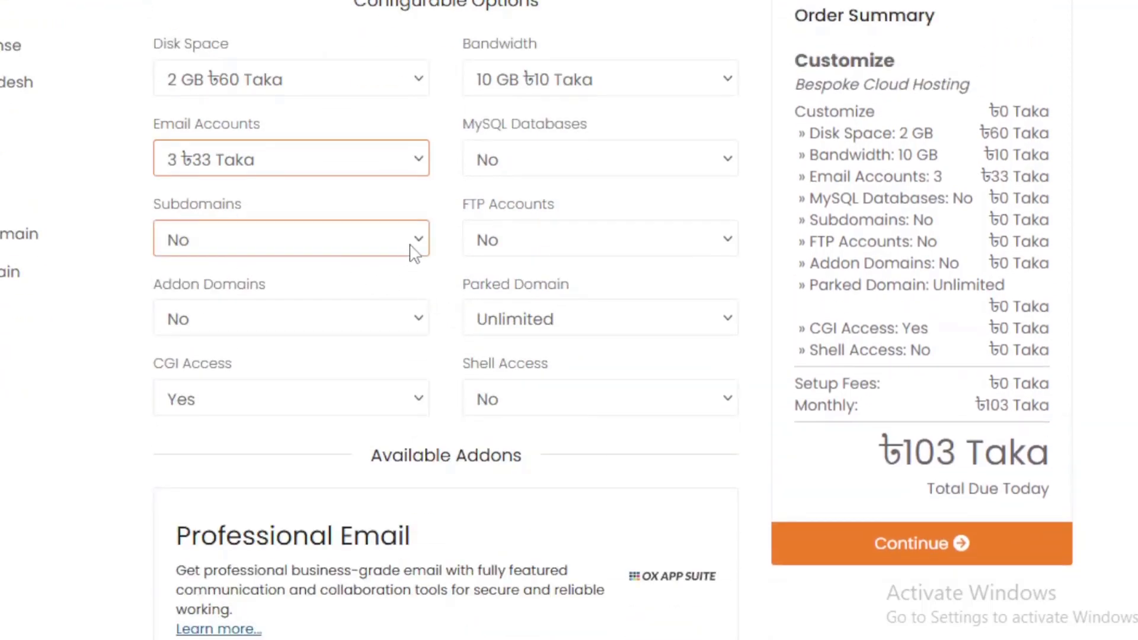
Set Subdomains to 3 and Addon Domains to 1, bringing the total to ৳141 Taka
click(414, 245)
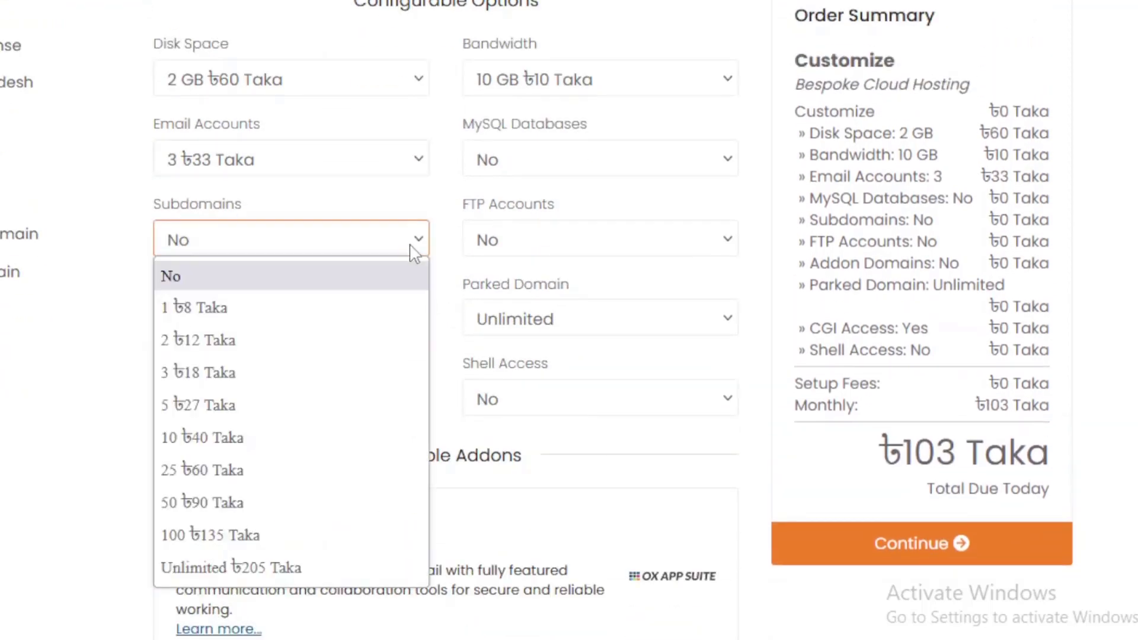
click(205, 374)
click(394, 330)
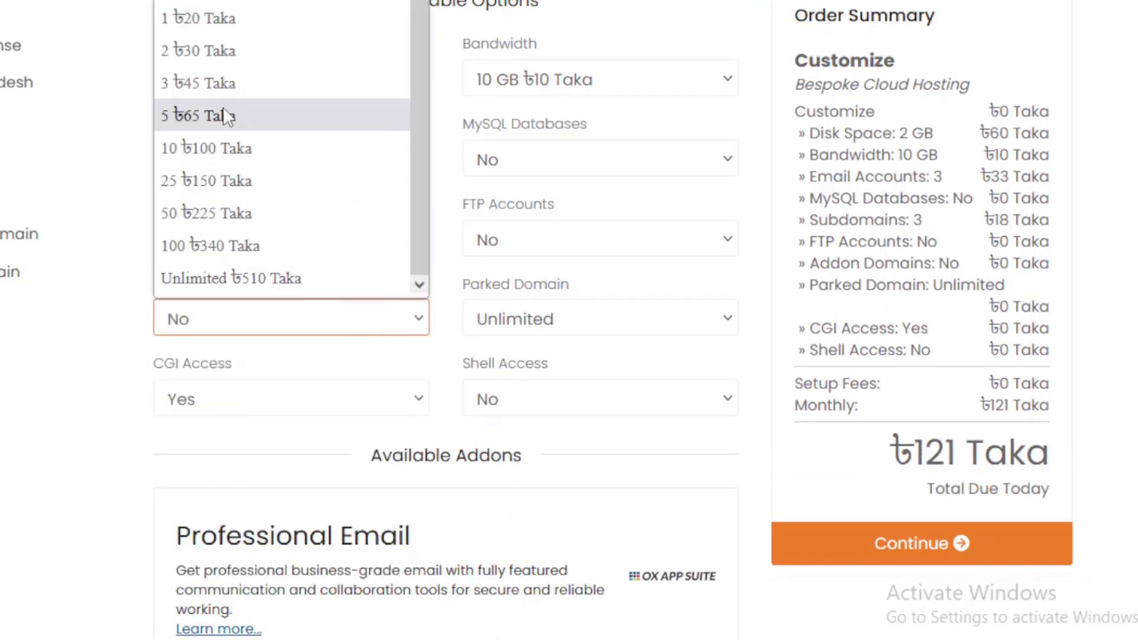
click(198, 92)
scroll(318, 247, down, 2)
click(407, 213)
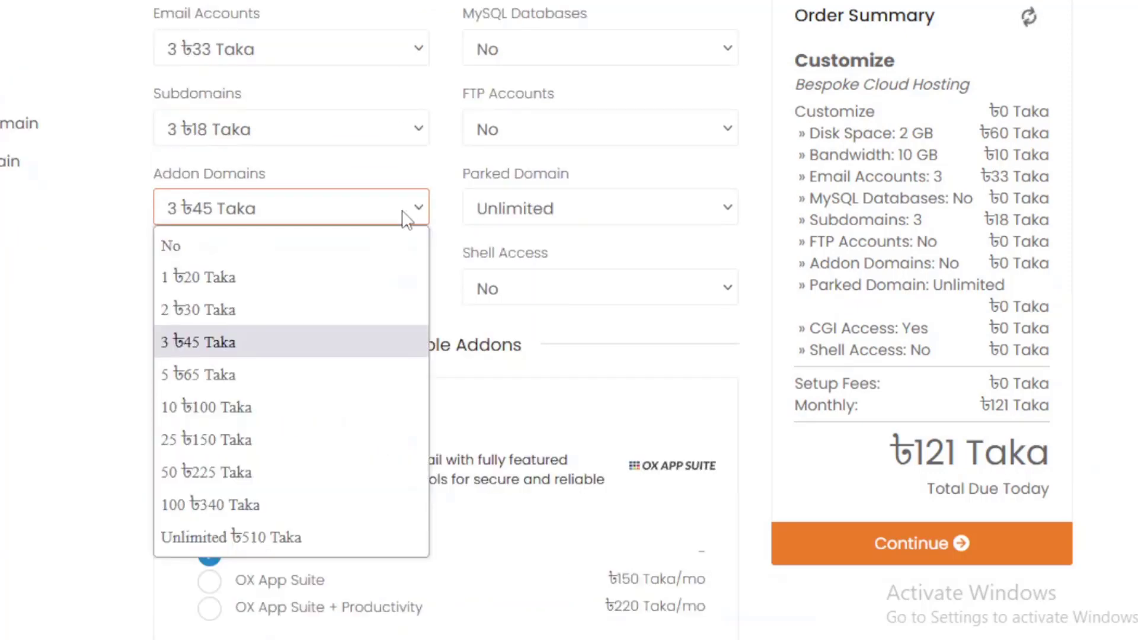
click(201, 280)
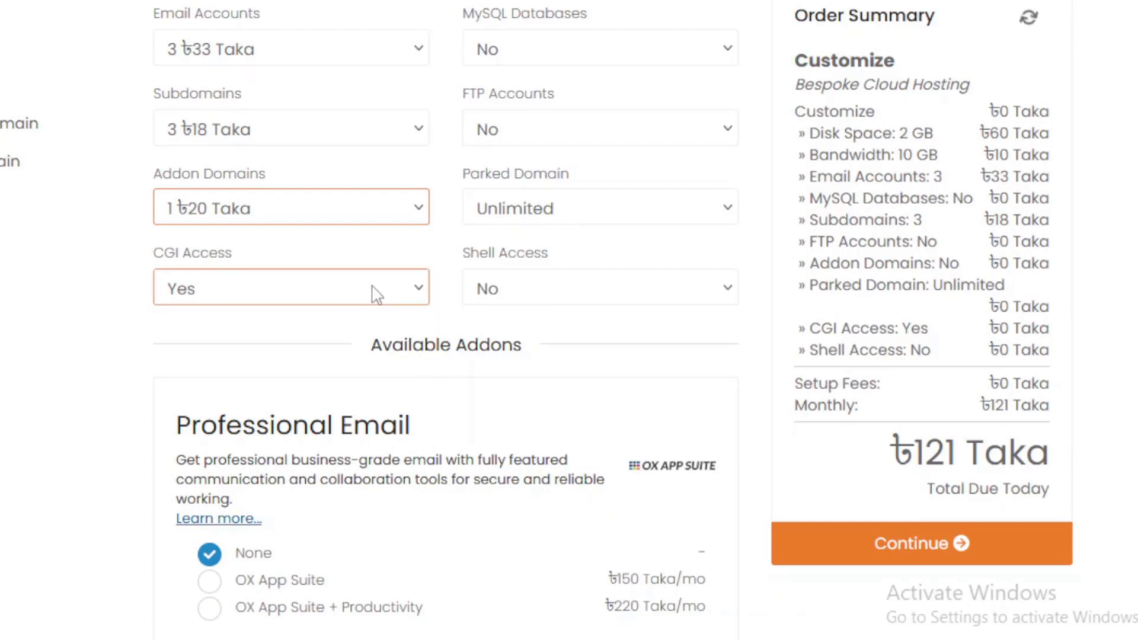
scroll(670, 346, up, 5)
scroll(648, 264, down, 2)
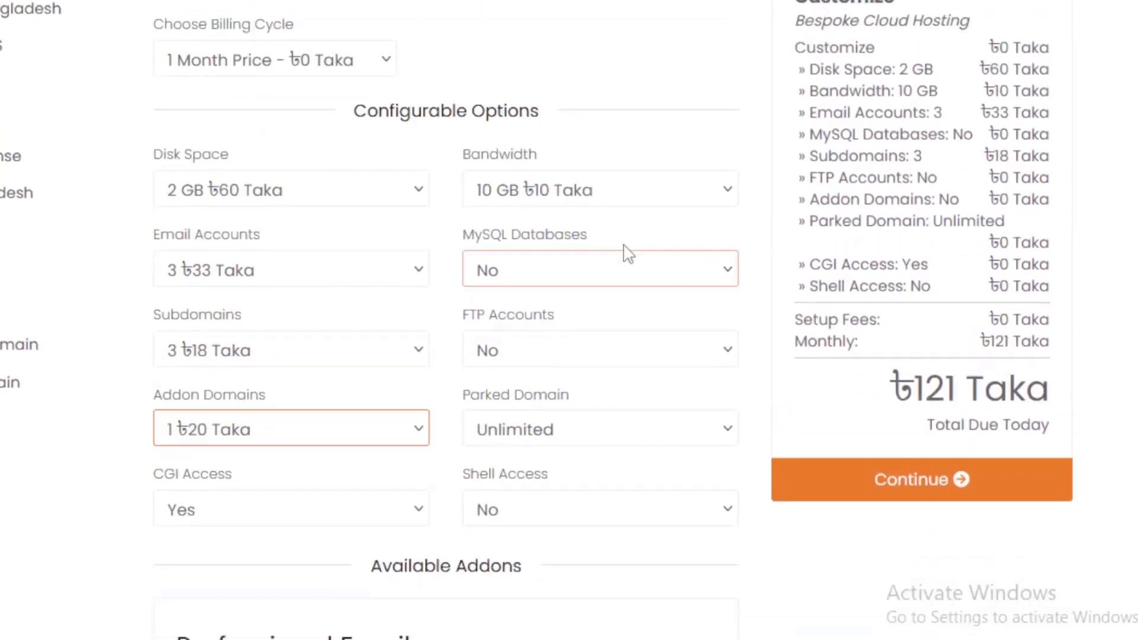
click(708, 196)
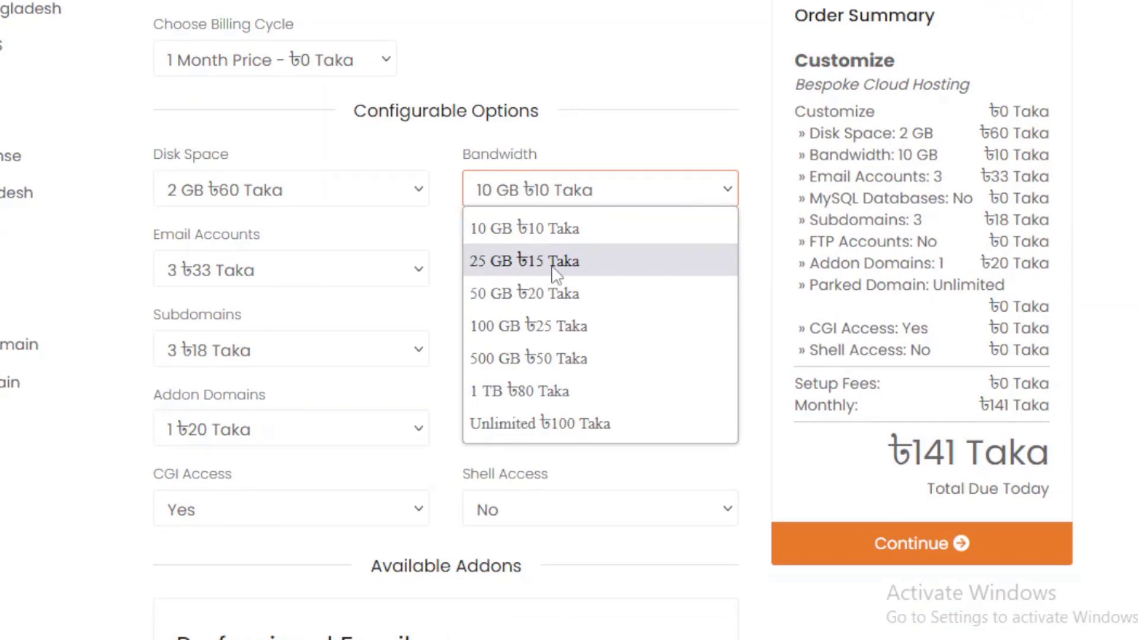
Choose 50 GB bandwidth, 3 MySQL databases and 1 FTP account
click(516, 296)
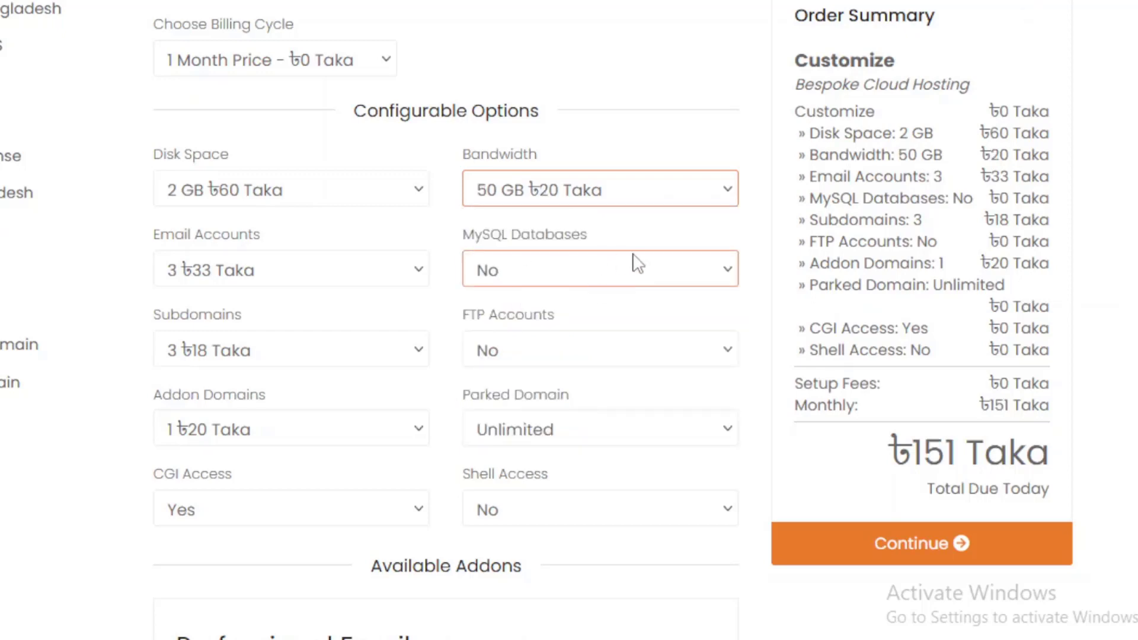
click(729, 261)
click(564, 381)
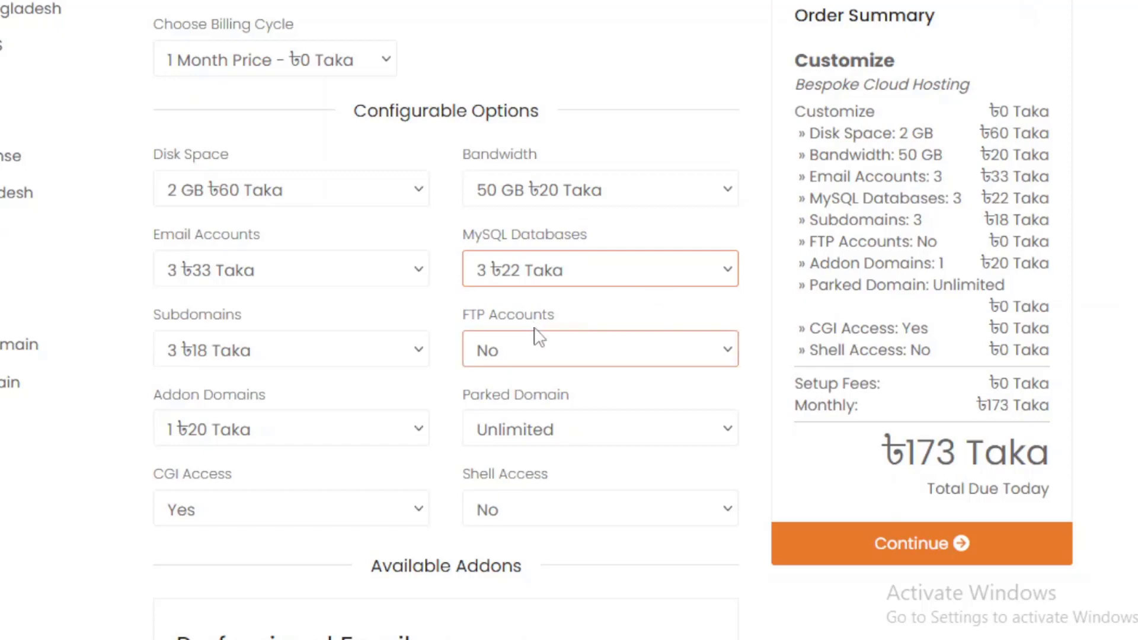
click(720, 363)
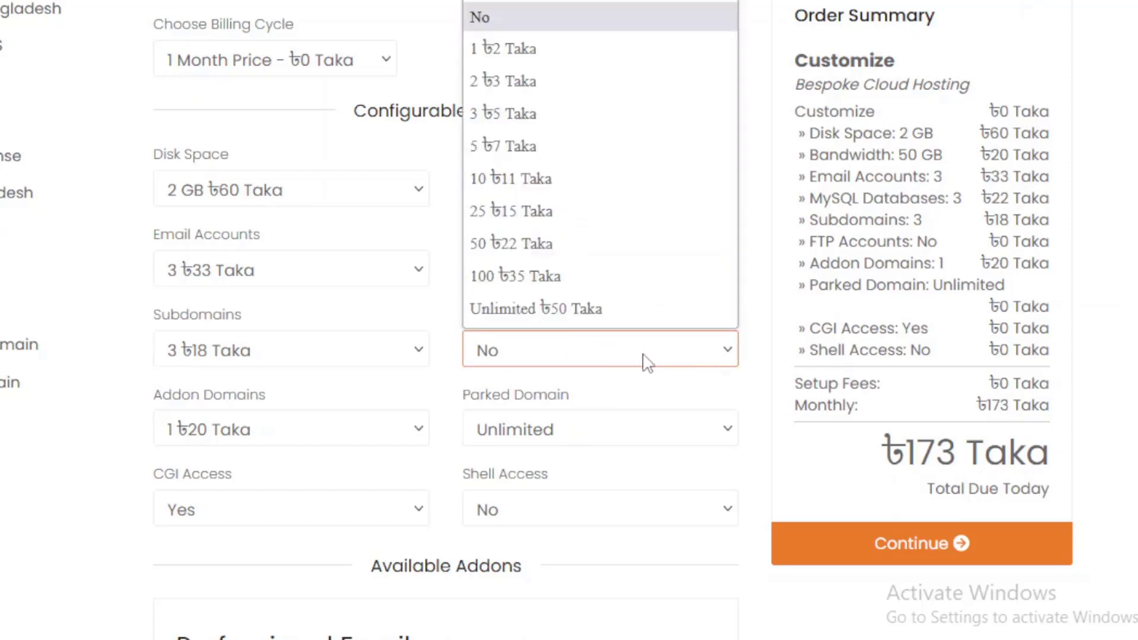
click(522, 46)
Keep parked domains at Unlimited and enable shell access for ৳10
scroll(603, 293, down, 2)
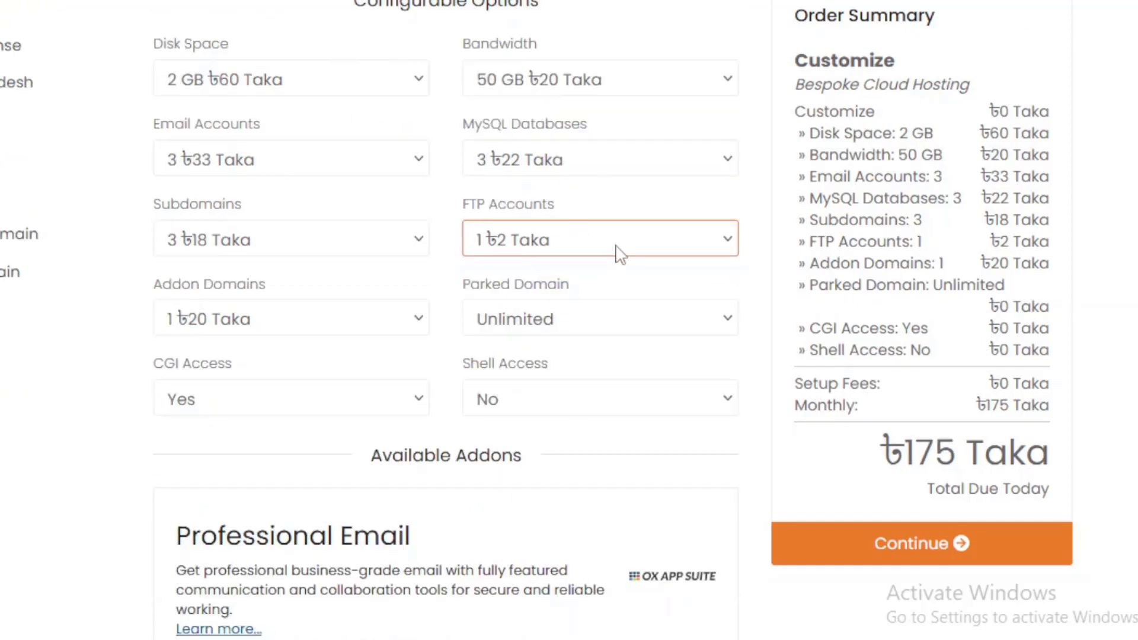
click(701, 322)
click(701, 323)
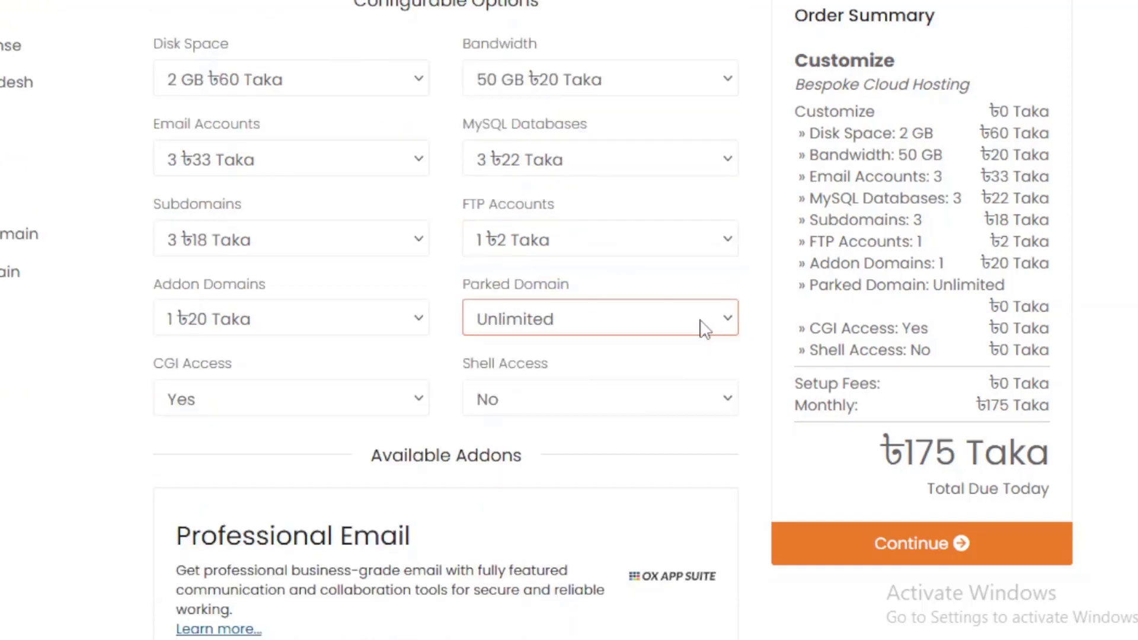
click(661, 414)
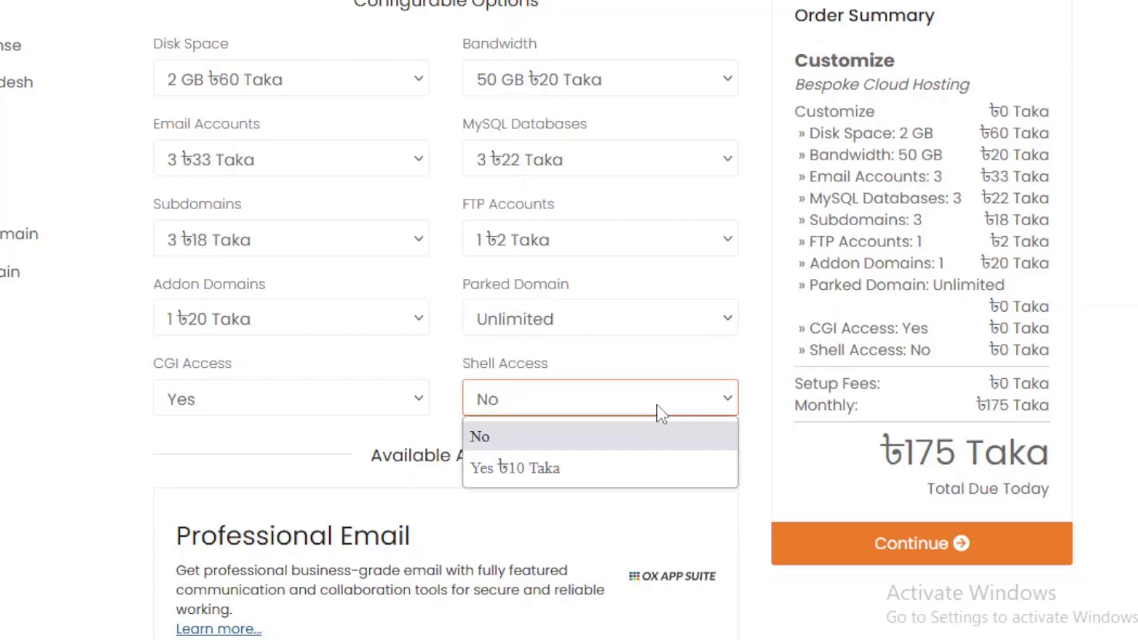
click(534, 468)
scroll(240, 329, up, 3)
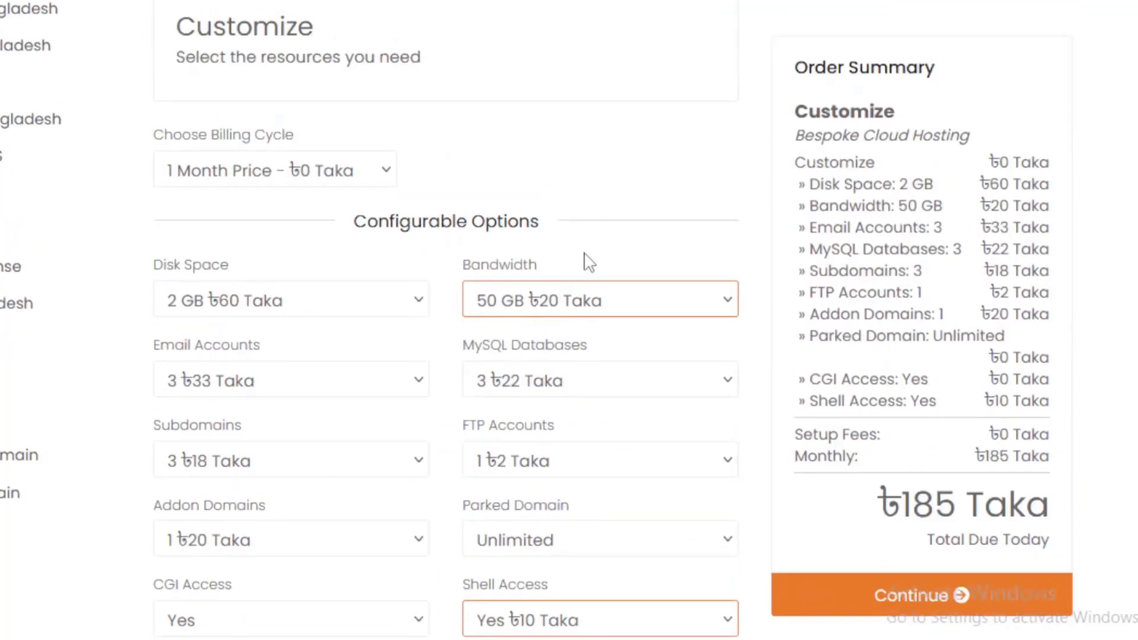
scroll(240, 330, down, 2)
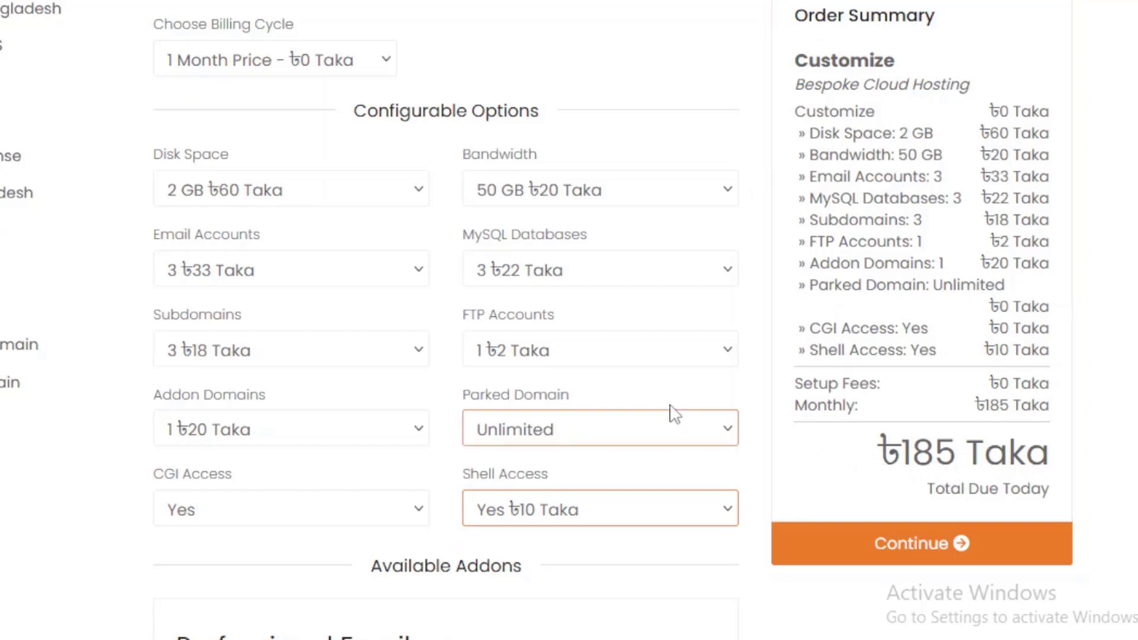
scroll(673, 414, up, 2)
Switch to 12-month billing, cut email accounts and subdomains to 1, and remove addon domains
click(387, 172)
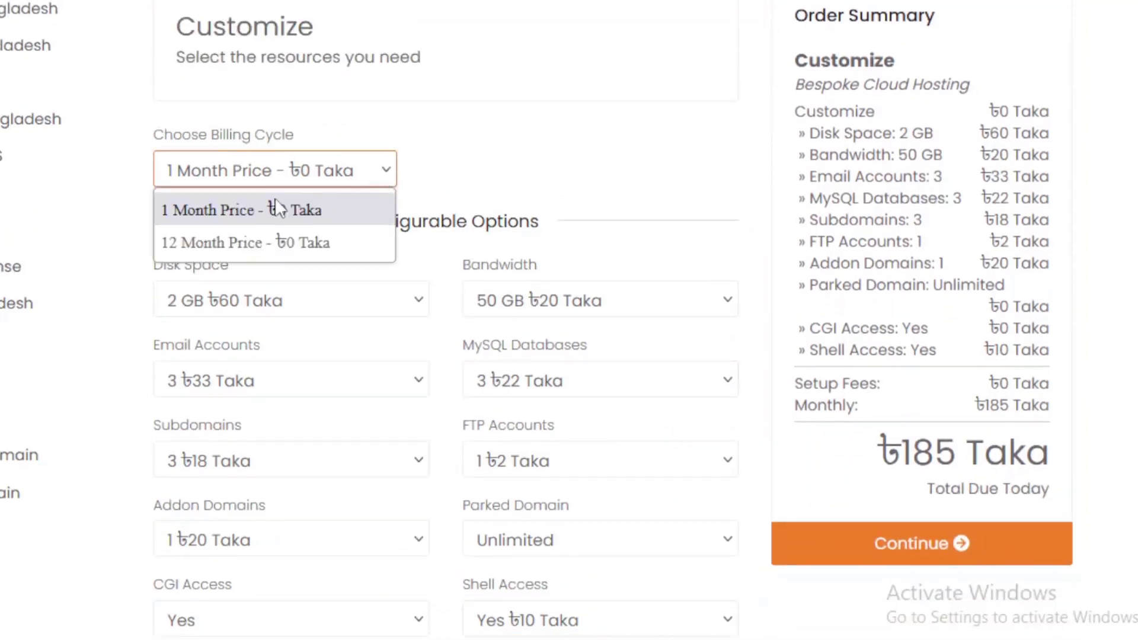
click(226, 242)
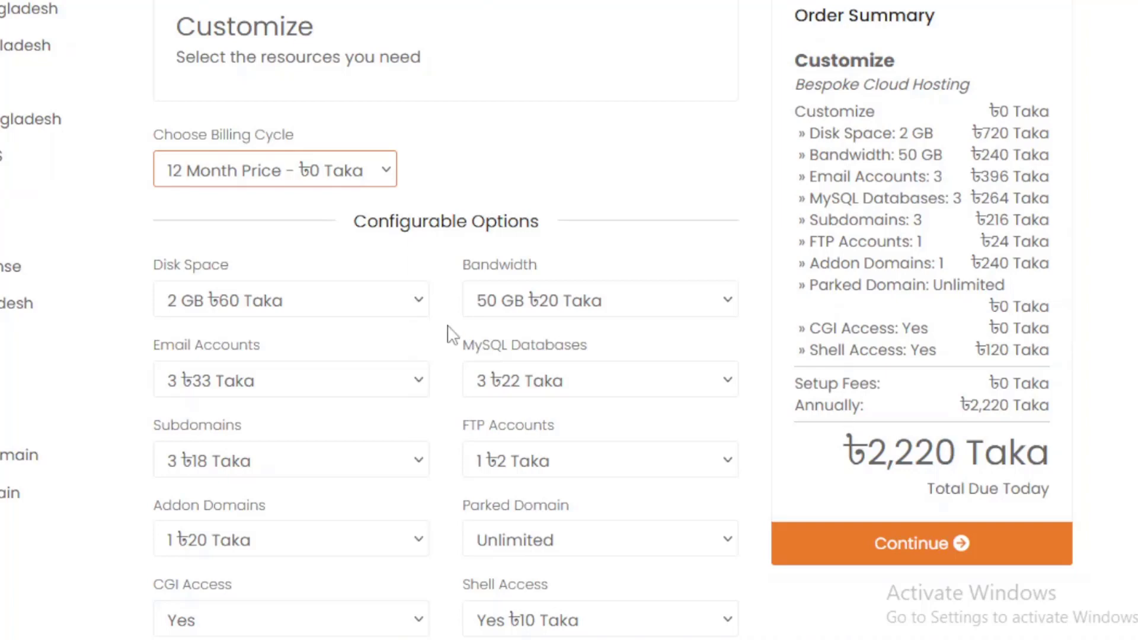
scroll(404, 314, down, 2)
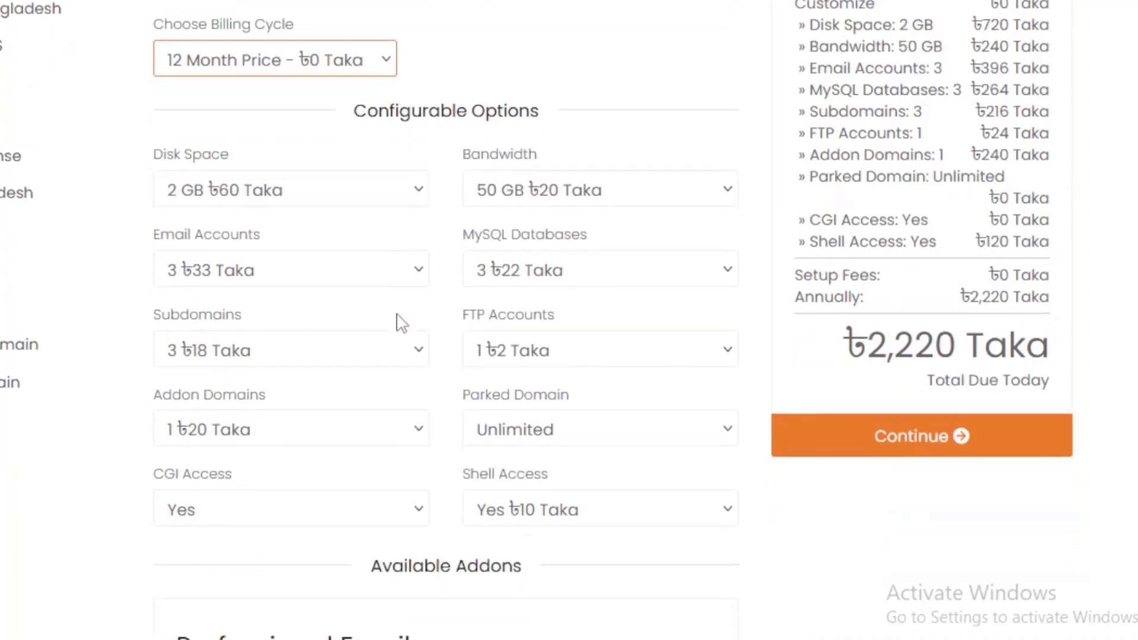
click(425, 284)
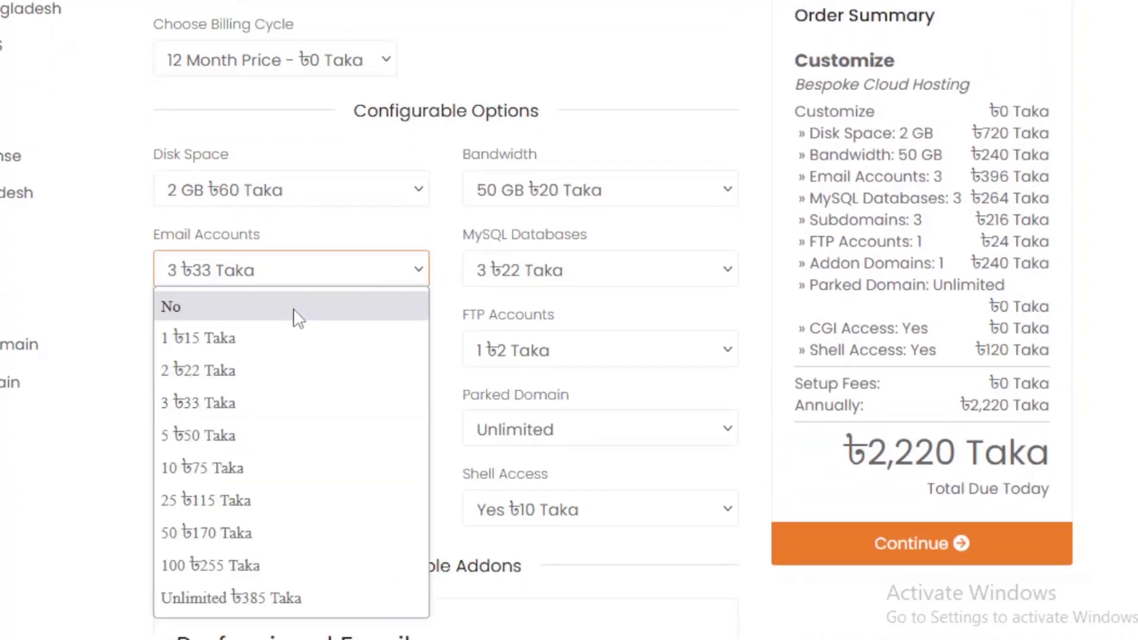
click(215, 332)
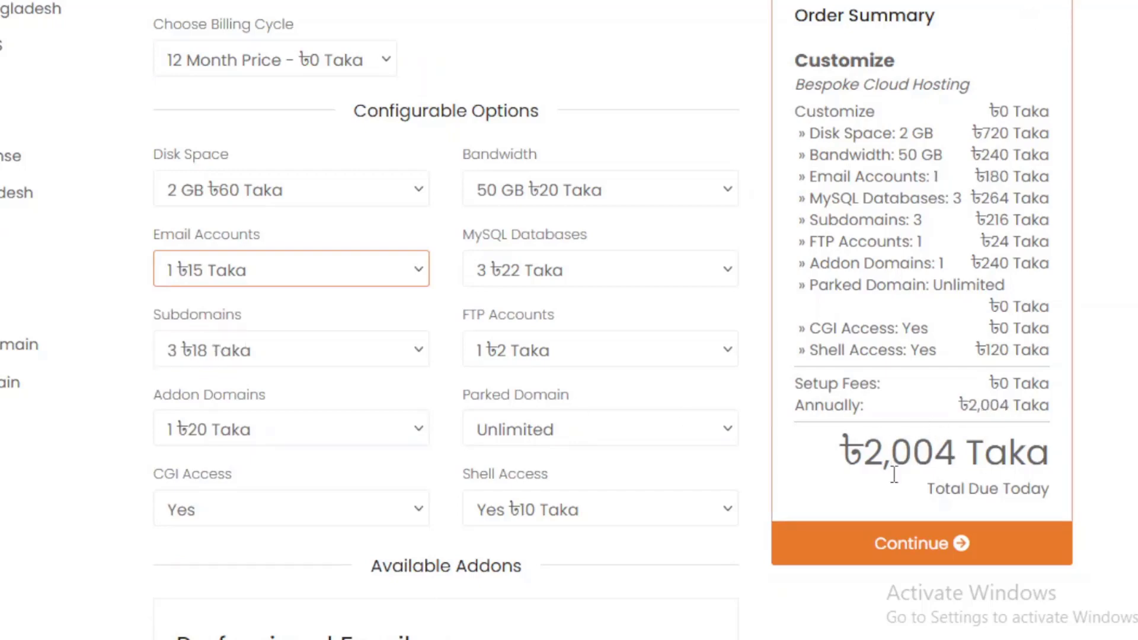
click(399, 353)
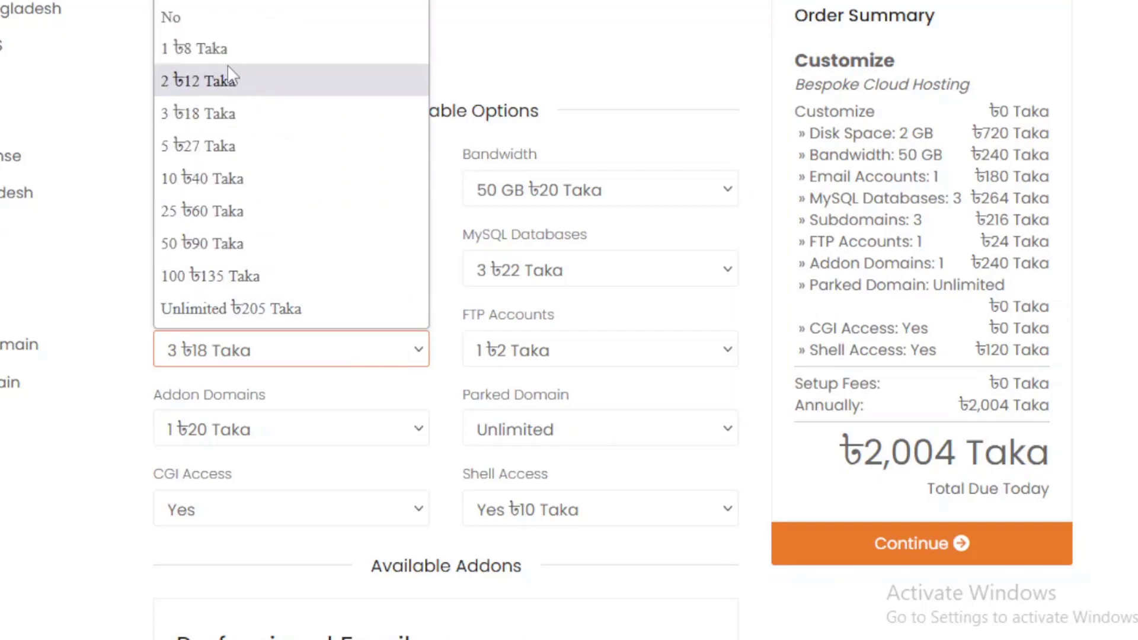
click(195, 48)
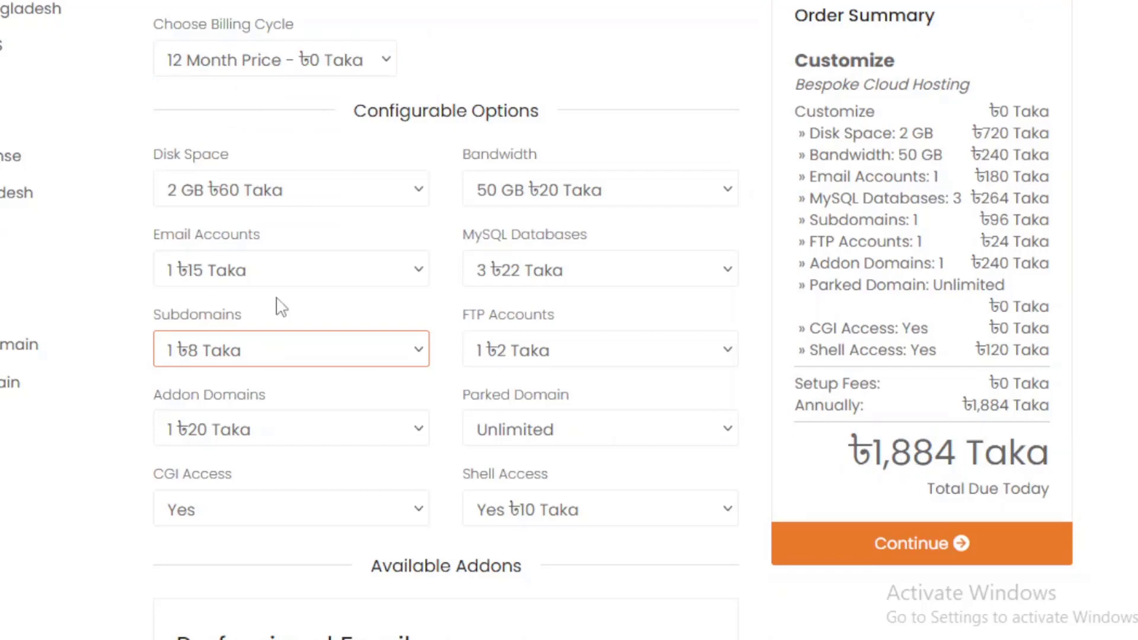
scroll(358, 307, down, 2)
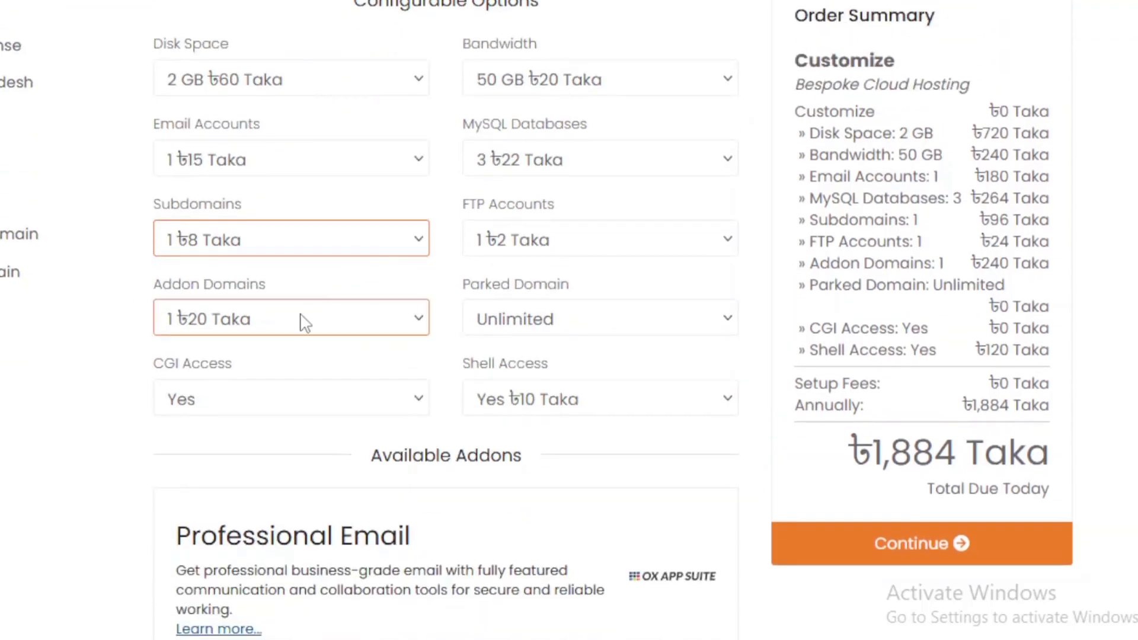
click(412, 324)
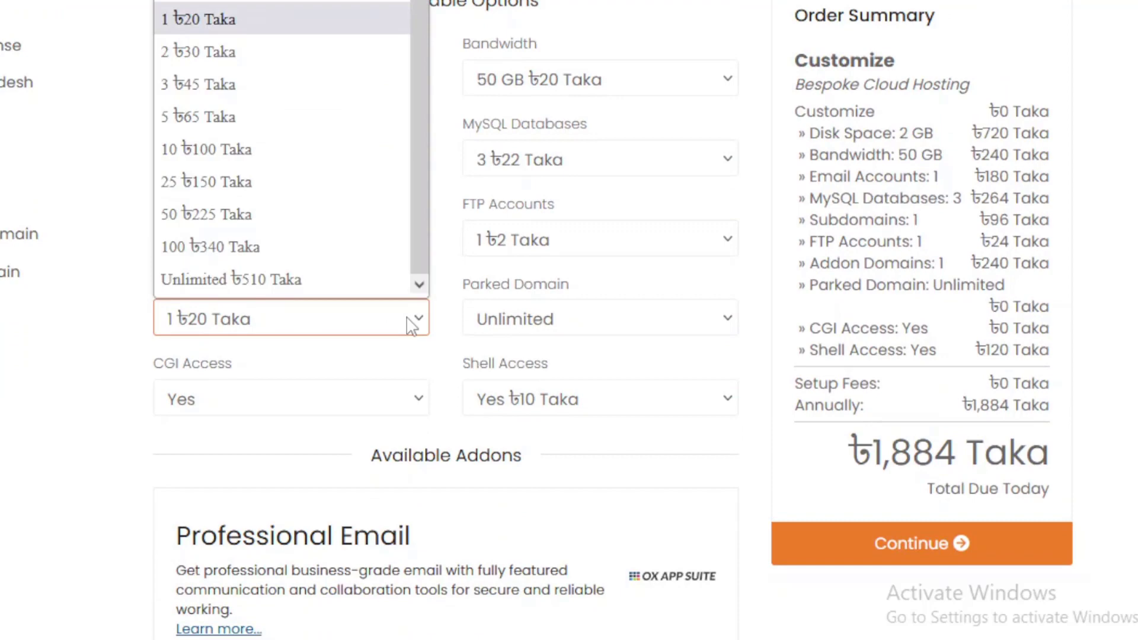
click(237, 1)
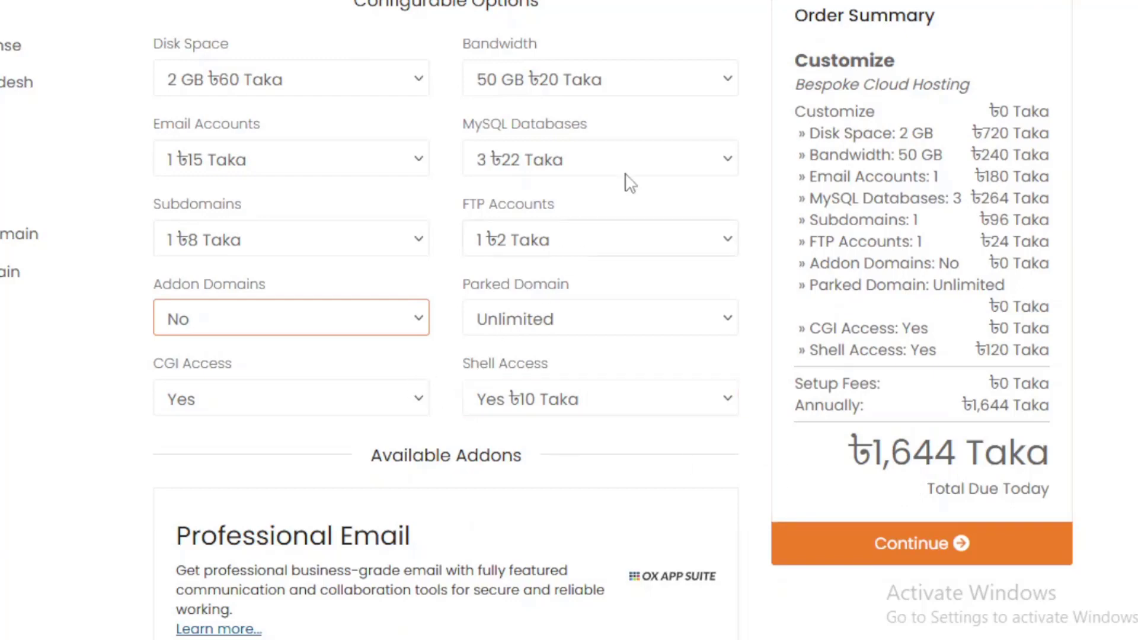
Lower bandwidth to 25 GB and MySQL Databases to 2, then review the ৳1,500 order summary
click(719, 90)
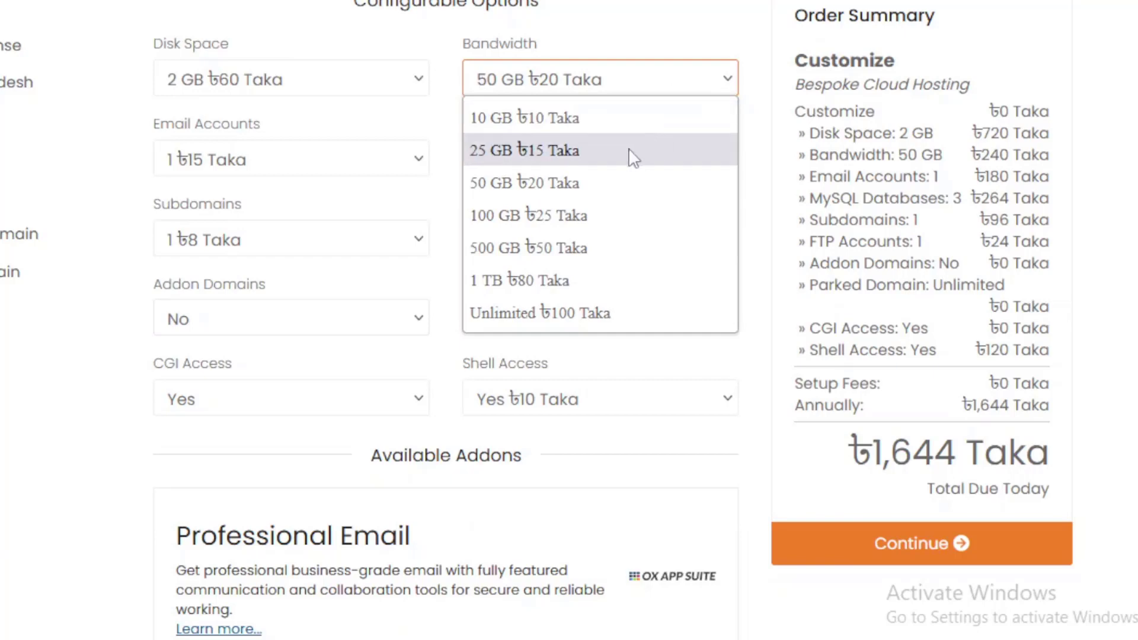
click(590, 152)
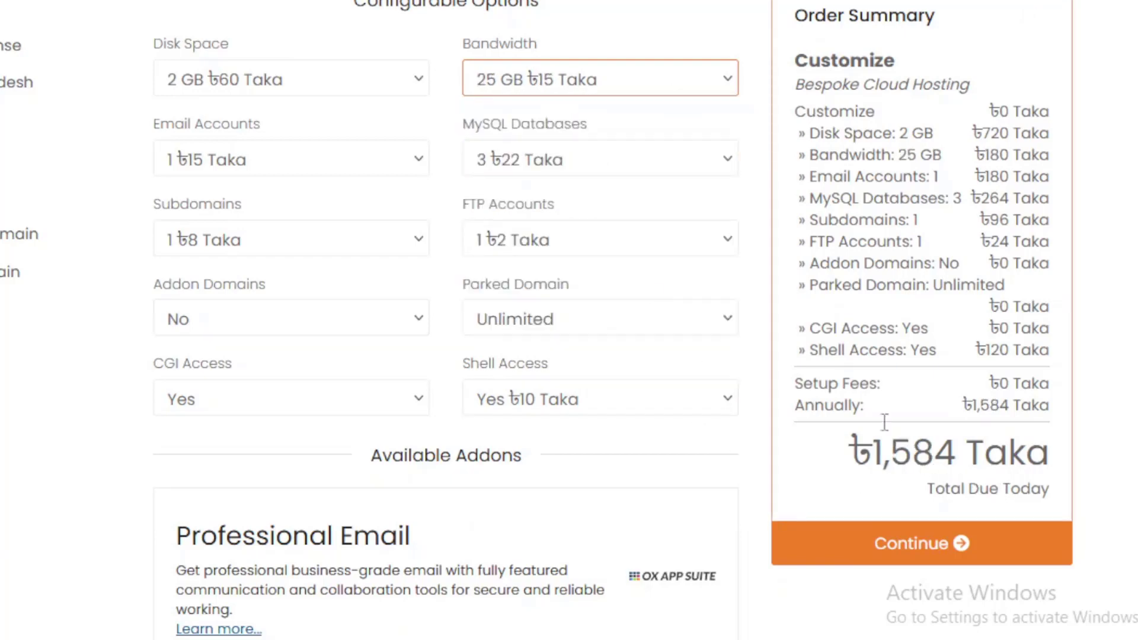
click(715, 166)
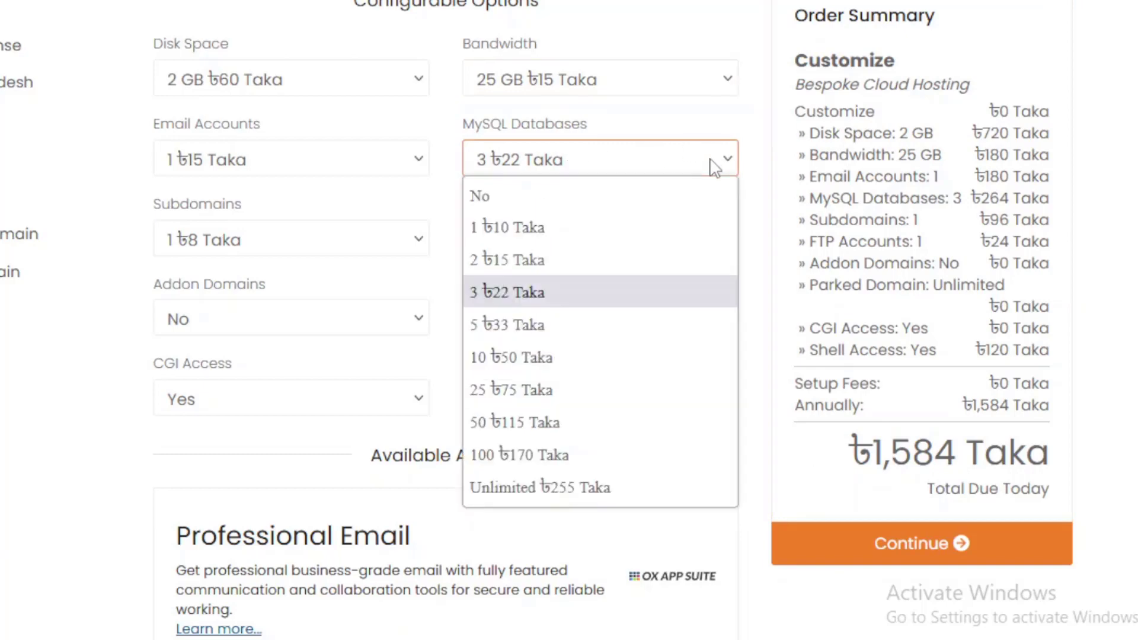
click(527, 265)
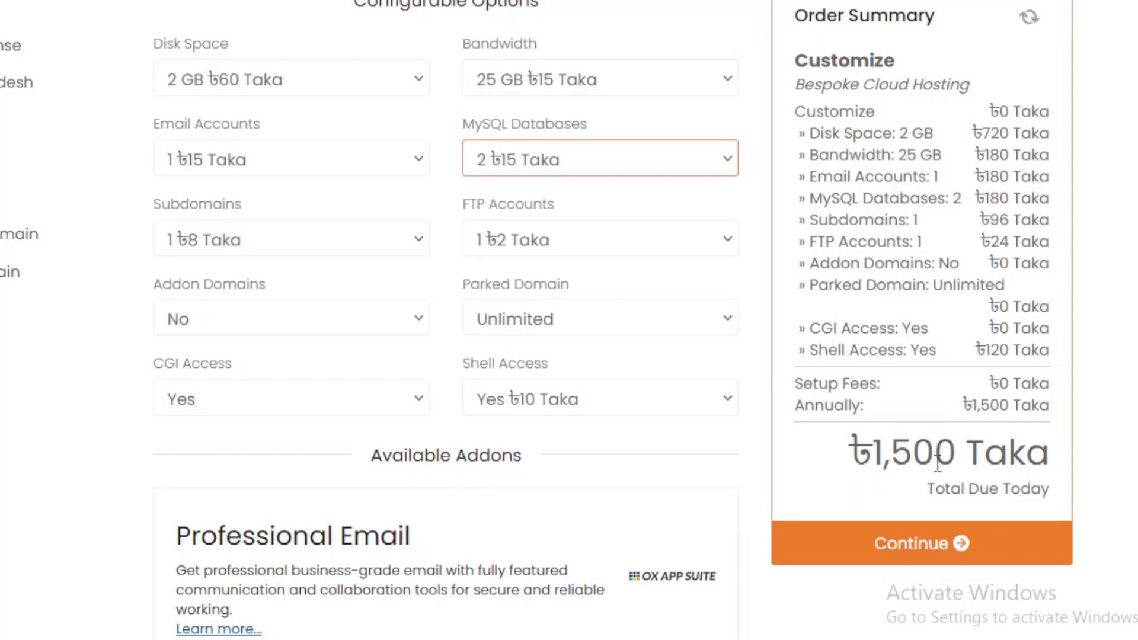
click(390, 358)
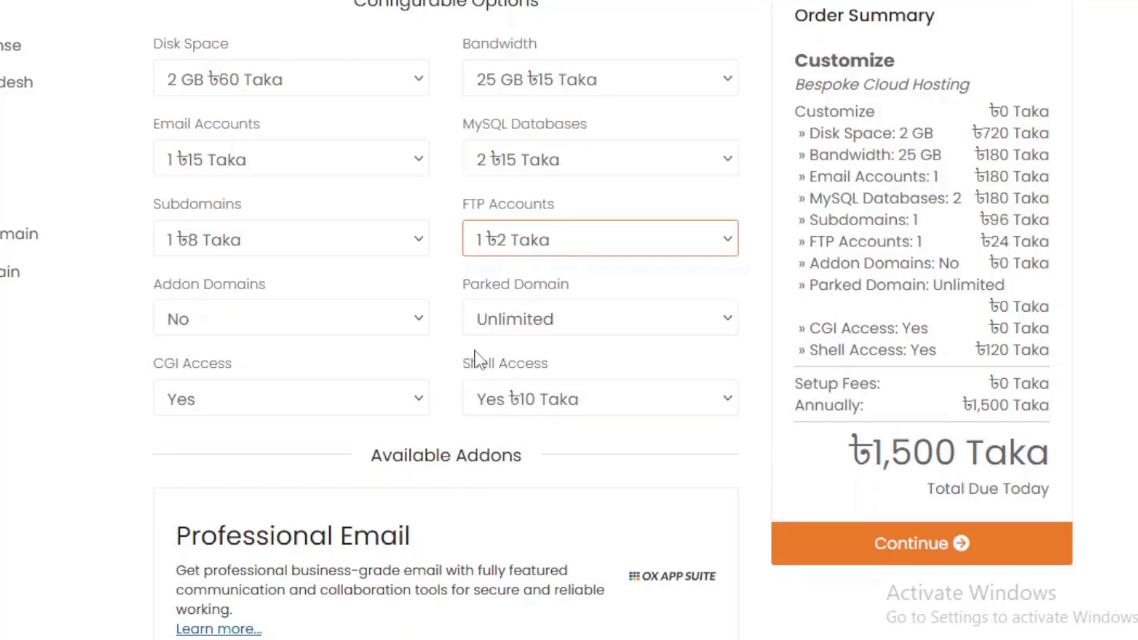
scroll(534, 366, up, 3)
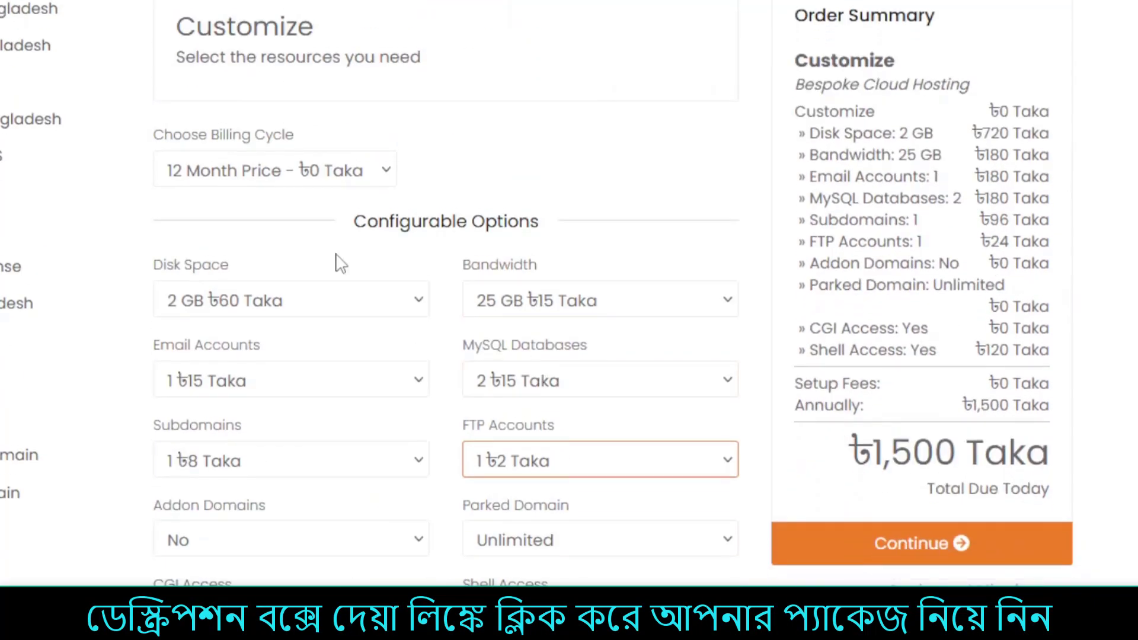
scroll(331, 261, up, 2)
scroll(378, 314, down, 2)
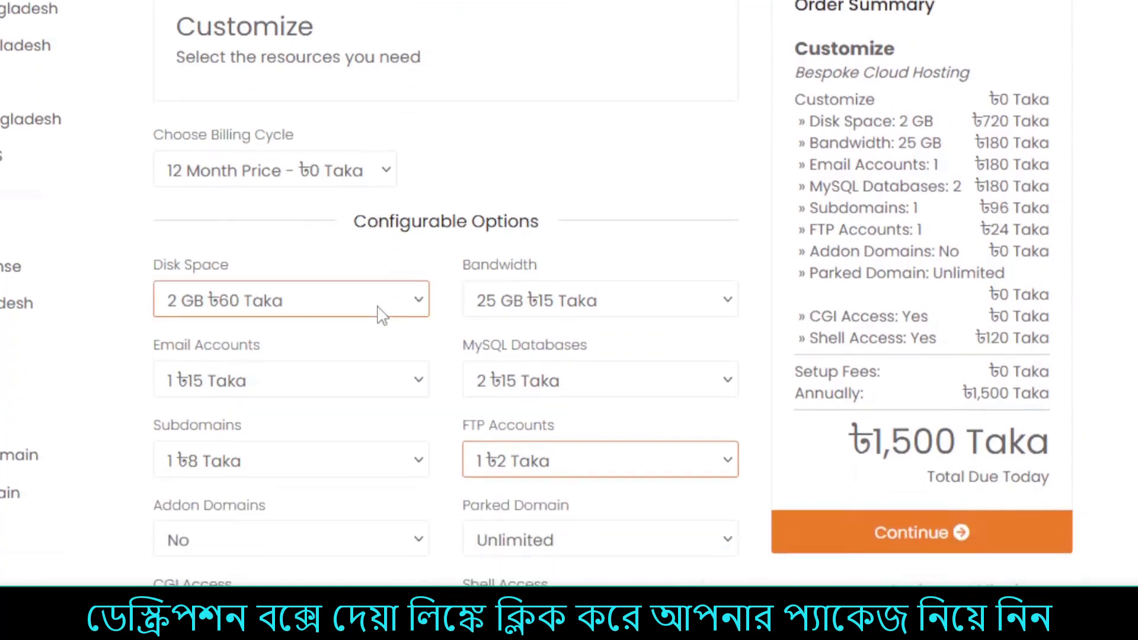
scroll(367, 359, down, 2)
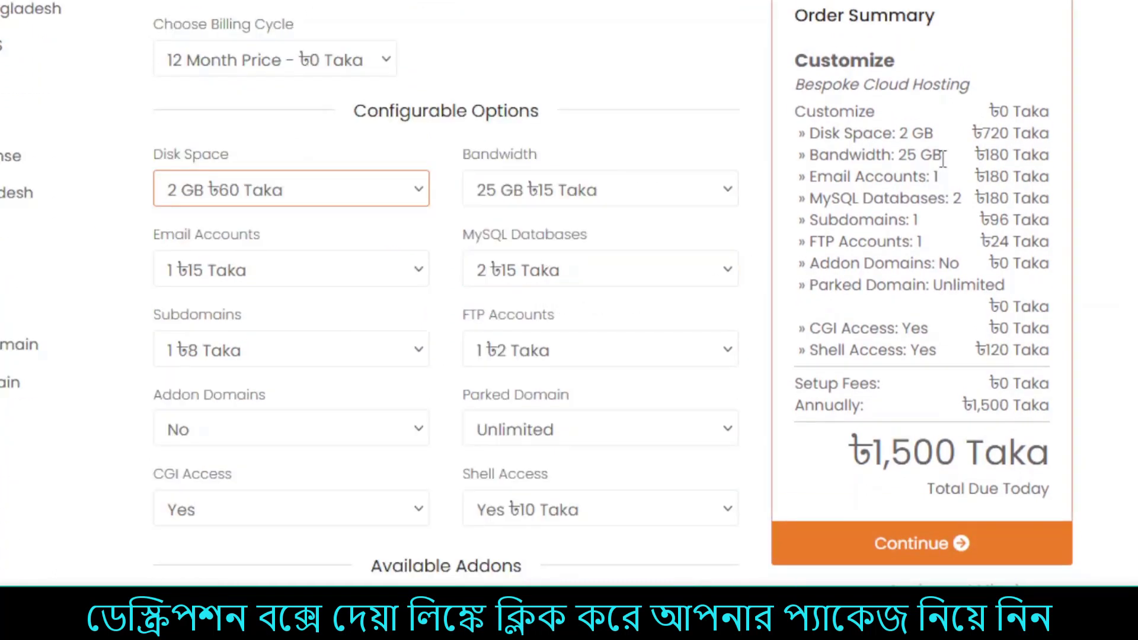
scroll(623, 362, down, 2)
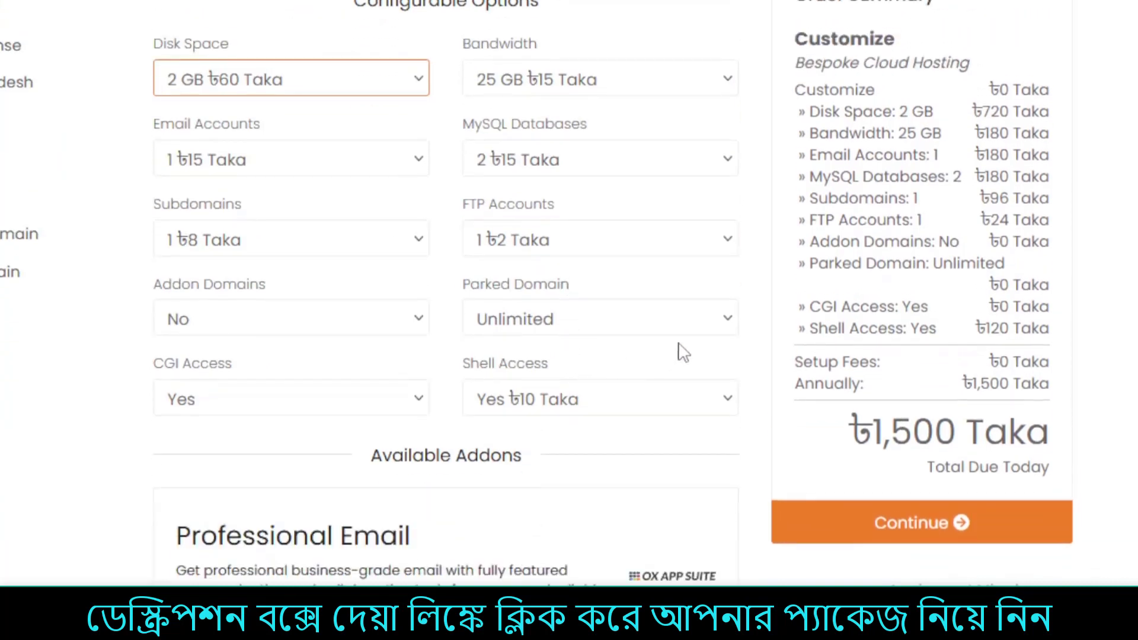
Add free DNS Management and Email Forwarding to digitalhostbd.xyz and proceed to the ৳1,649 order review
click(931, 545)
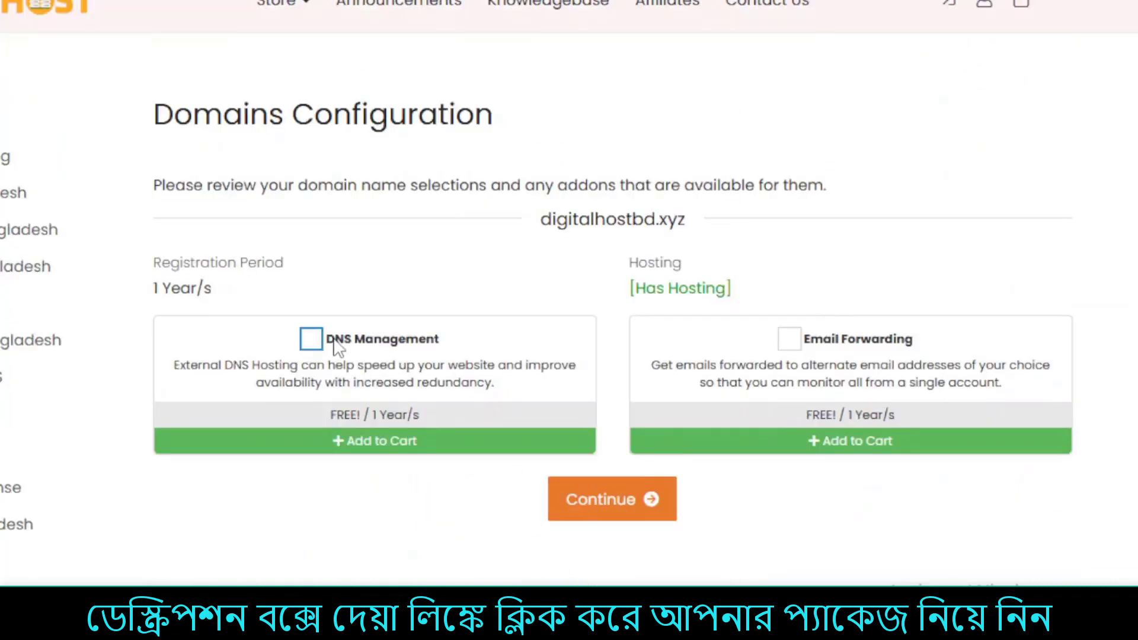
click(311, 343)
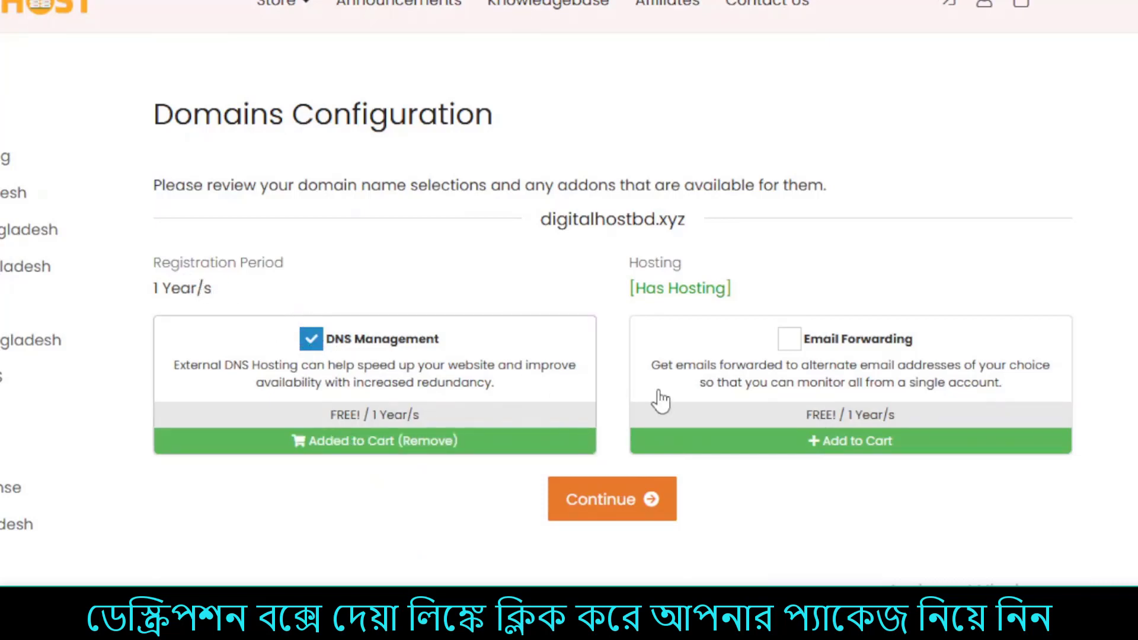
click(790, 340)
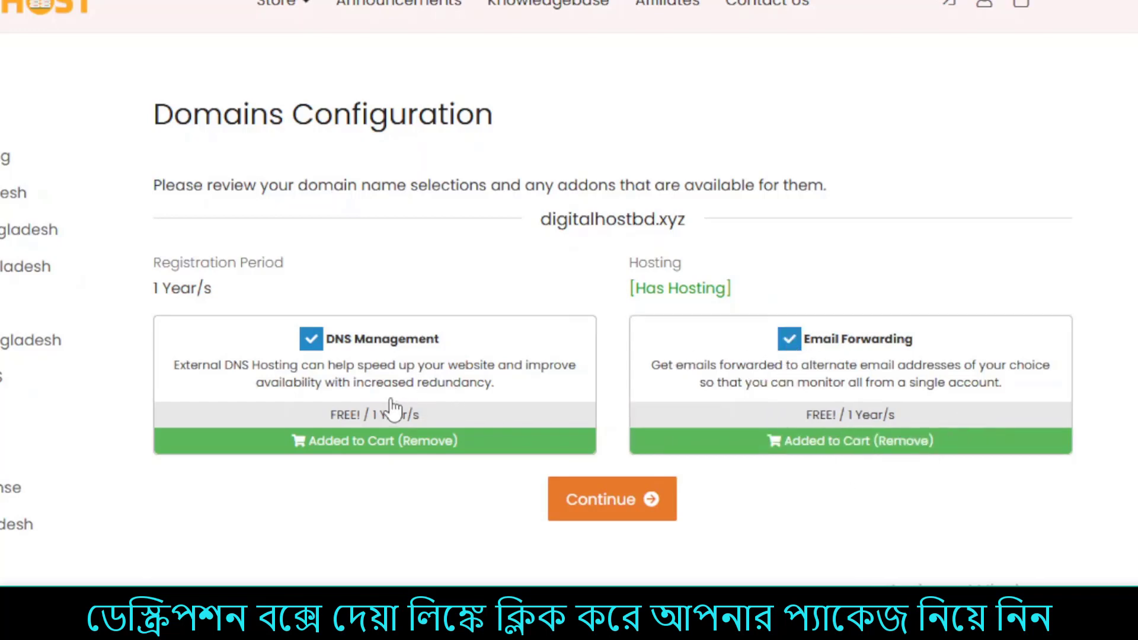
click(644, 501)
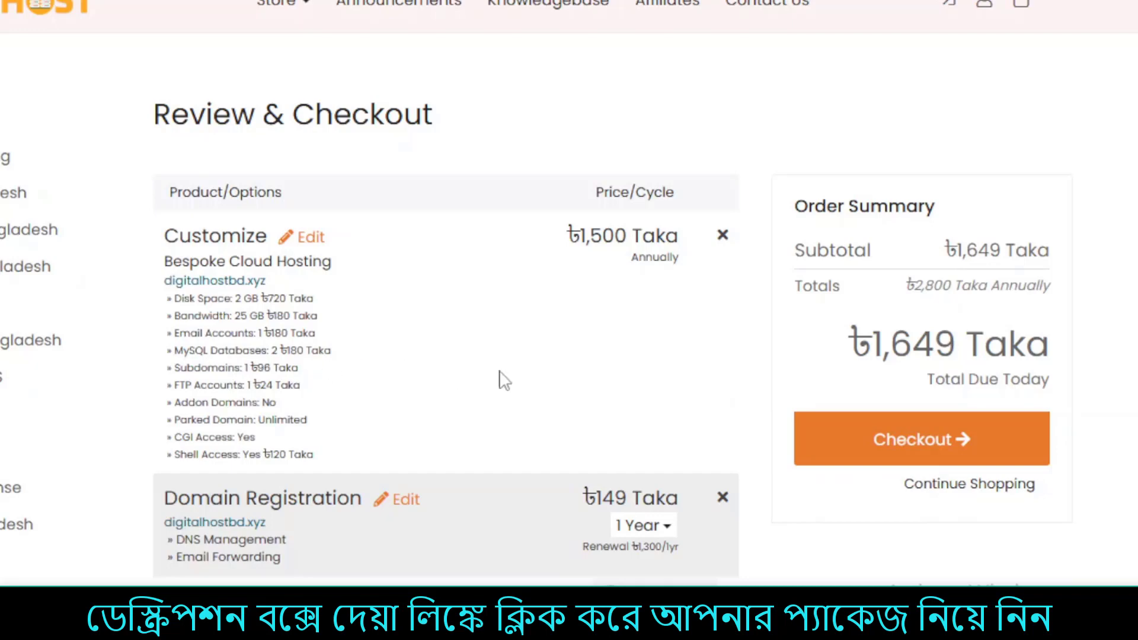
Go to checkout, autofill the personal and billing details, and complete the ৳1,649 order
click(857, 438)
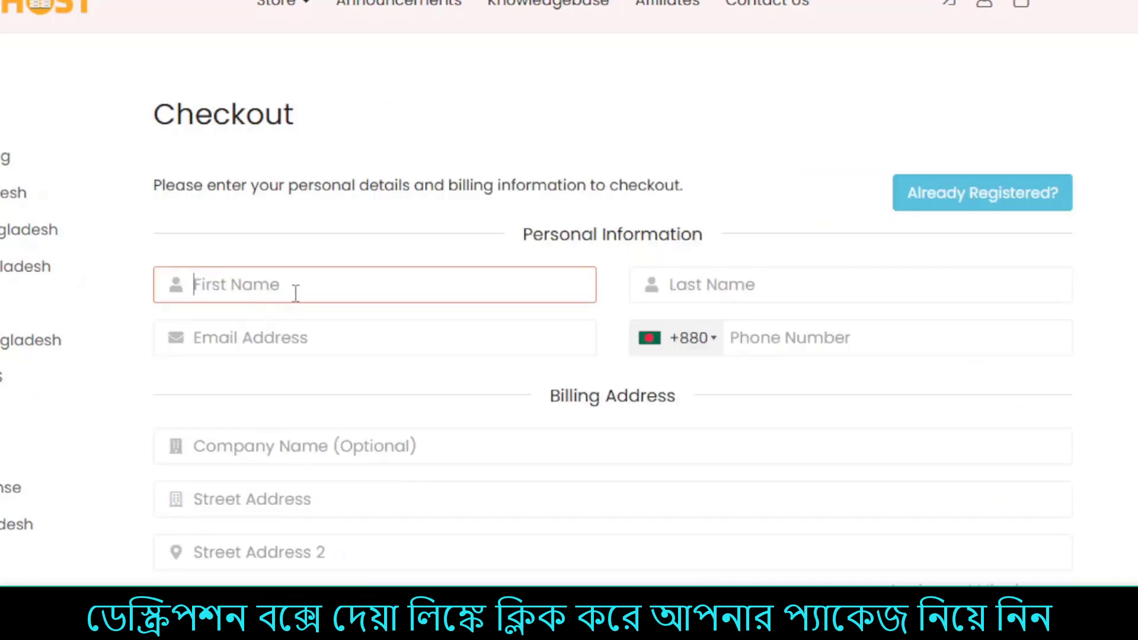
scroll(313, 366, down, 7)
scroll(313, 358, up, 7)
click(261, 286)
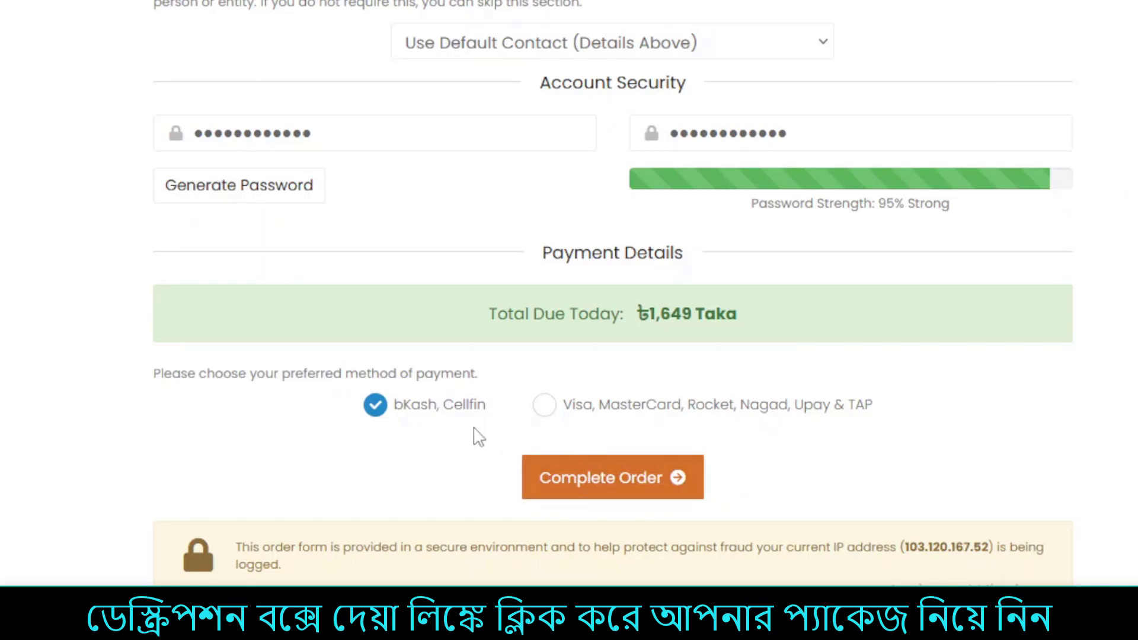
click(603, 491)
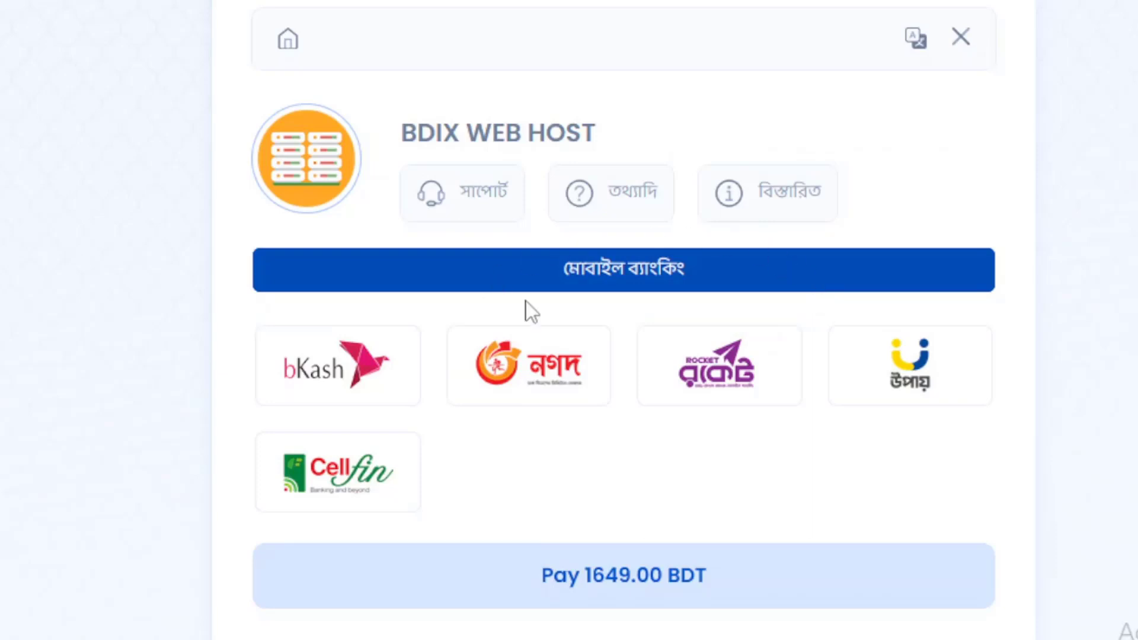
Pick bKash as the payment method and choose the live bKash Payment option
click(326, 379)
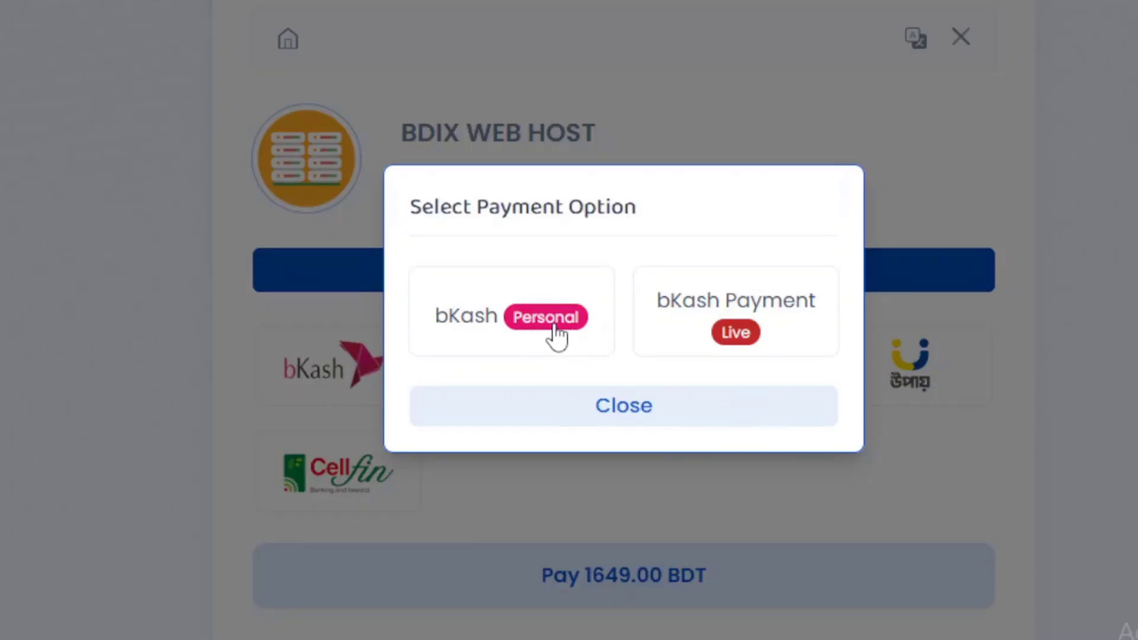
click(736, 325)
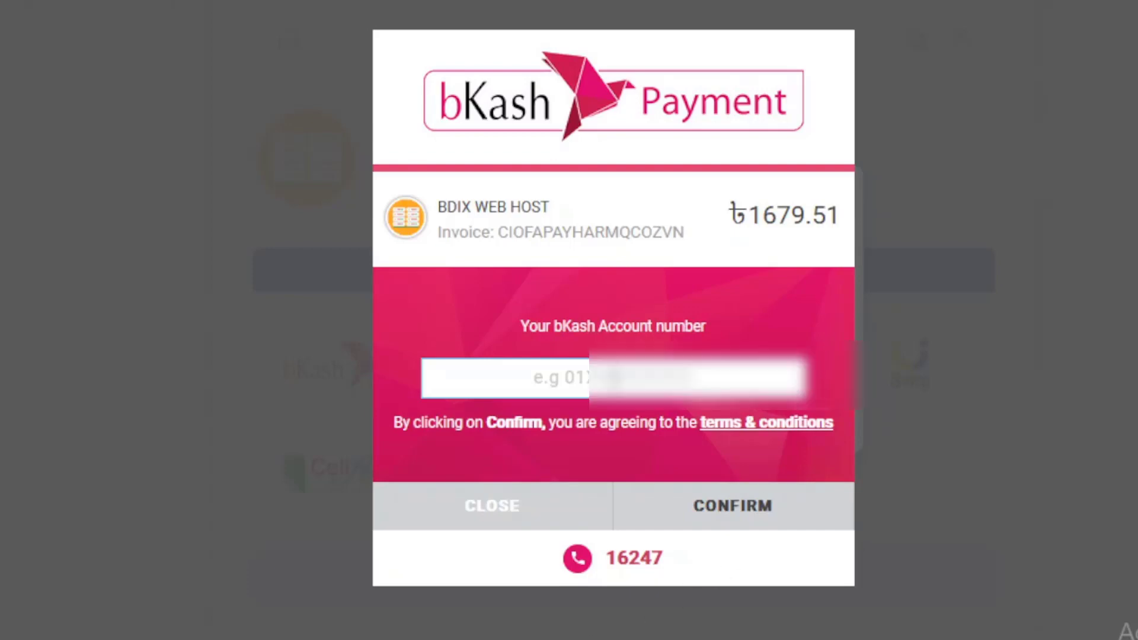
Enter the bKash account number, SMS verification code and PIN, confirming each to pay ৳1679.51
key(ctrl+v)
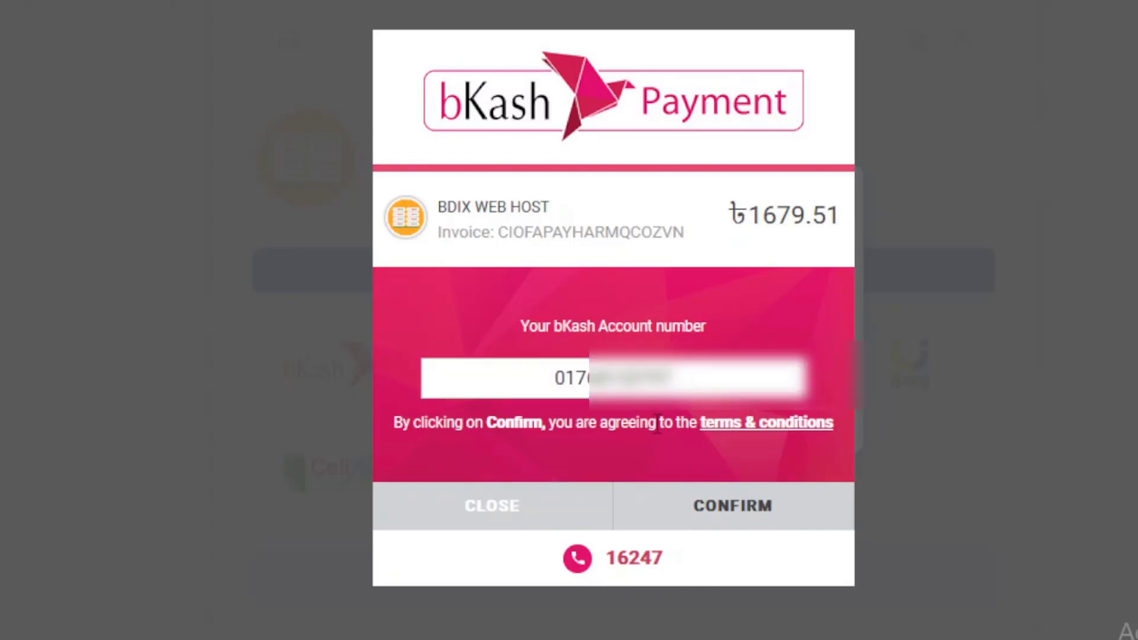
click(734, 511)
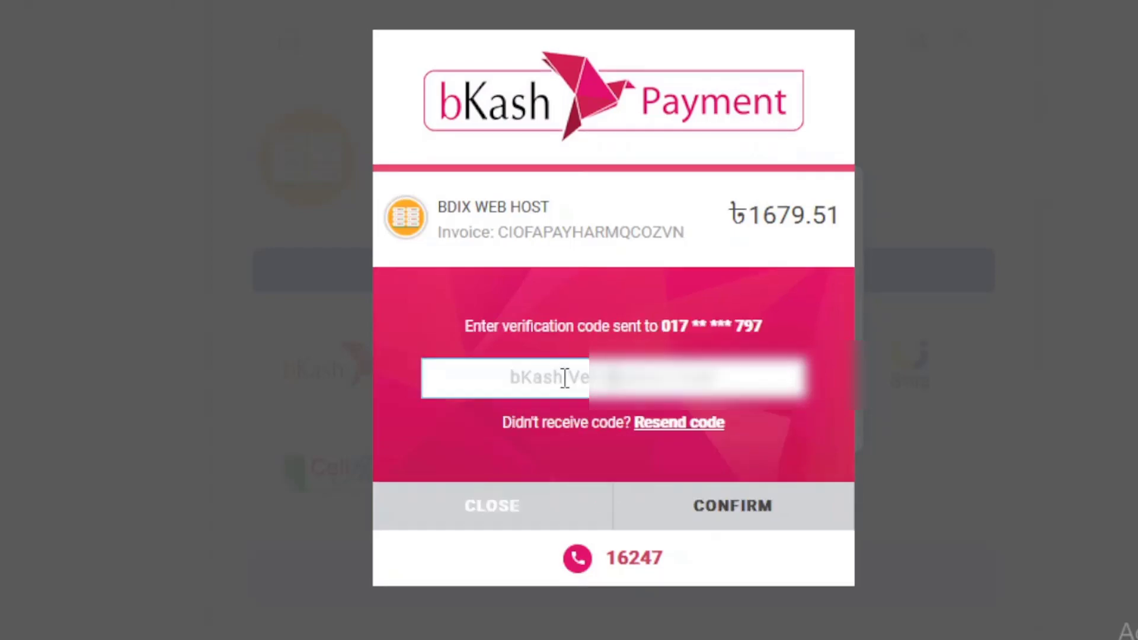
key(Return)
text(4)
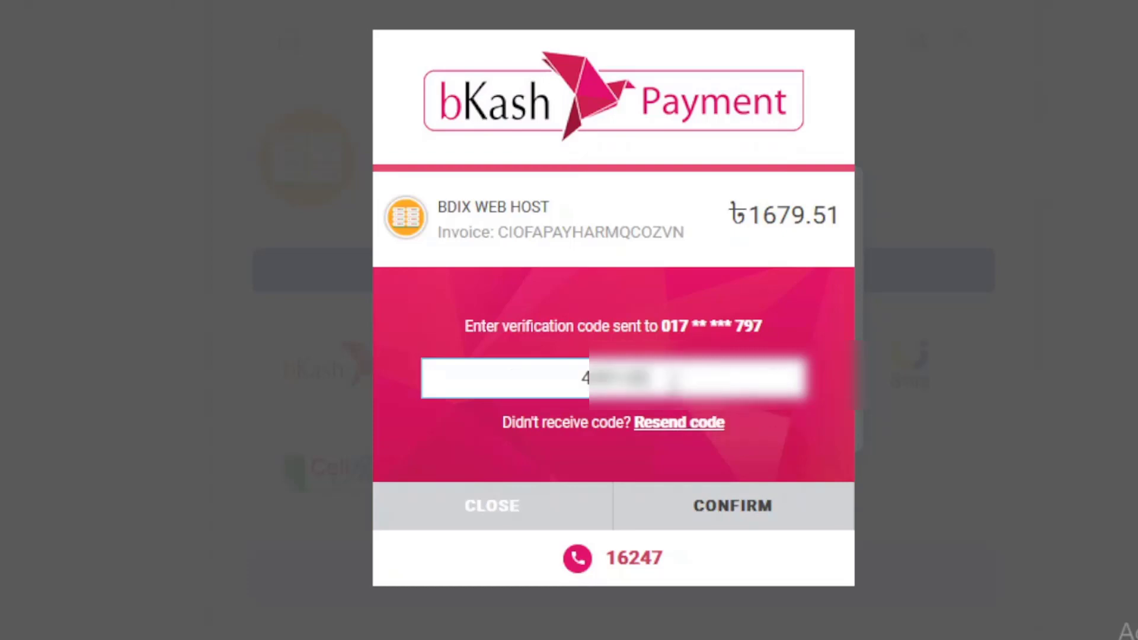
click(728, 509)
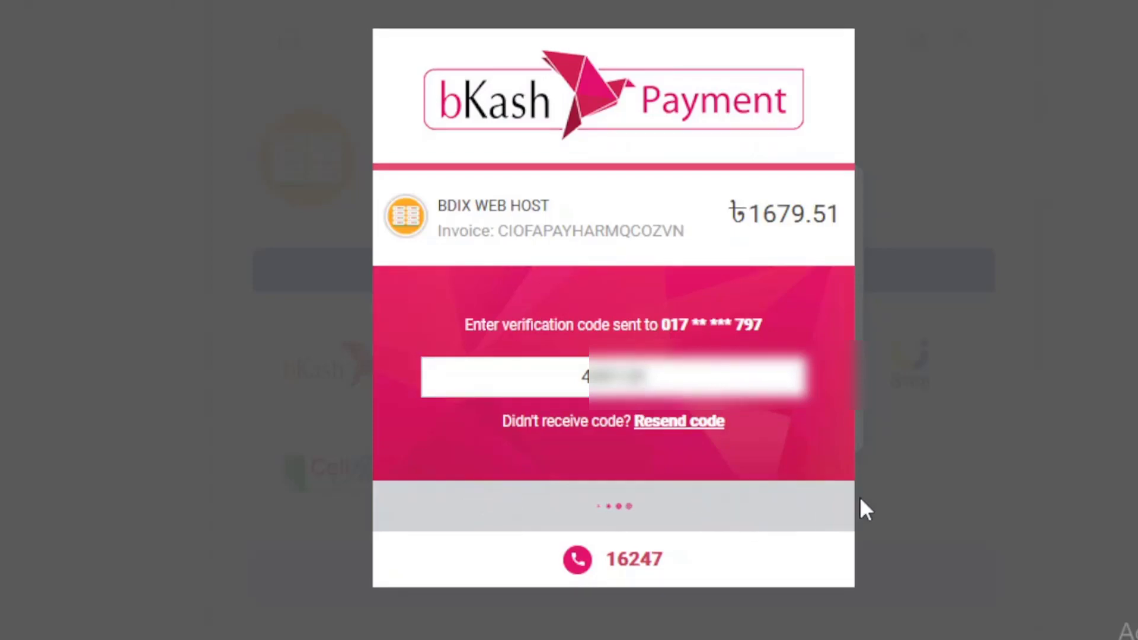
key(Return)
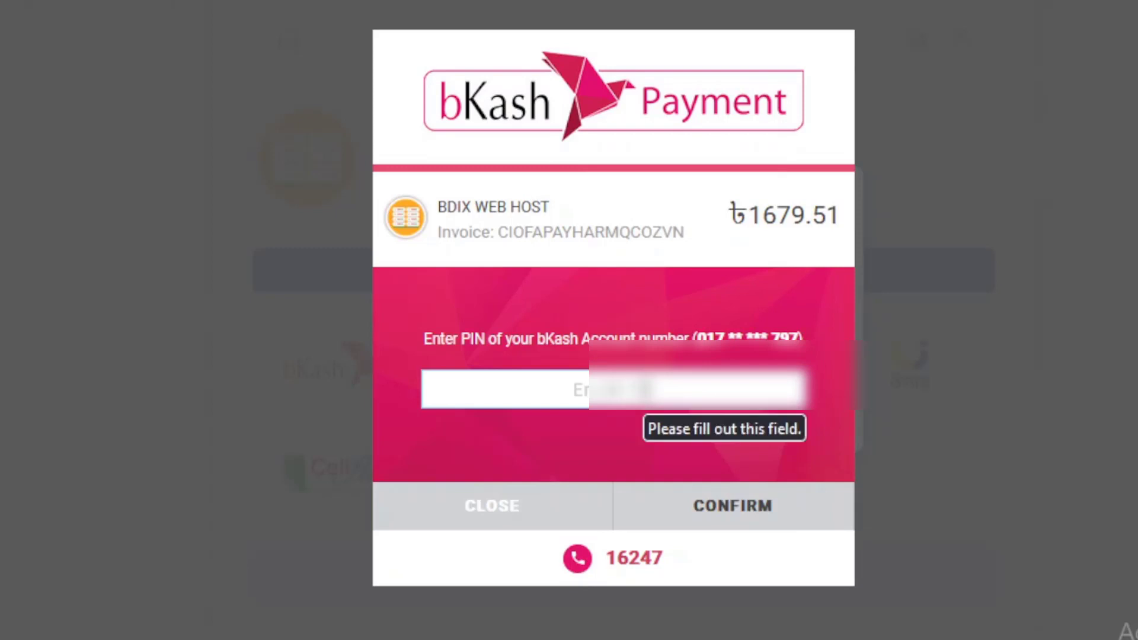
text(•••••)
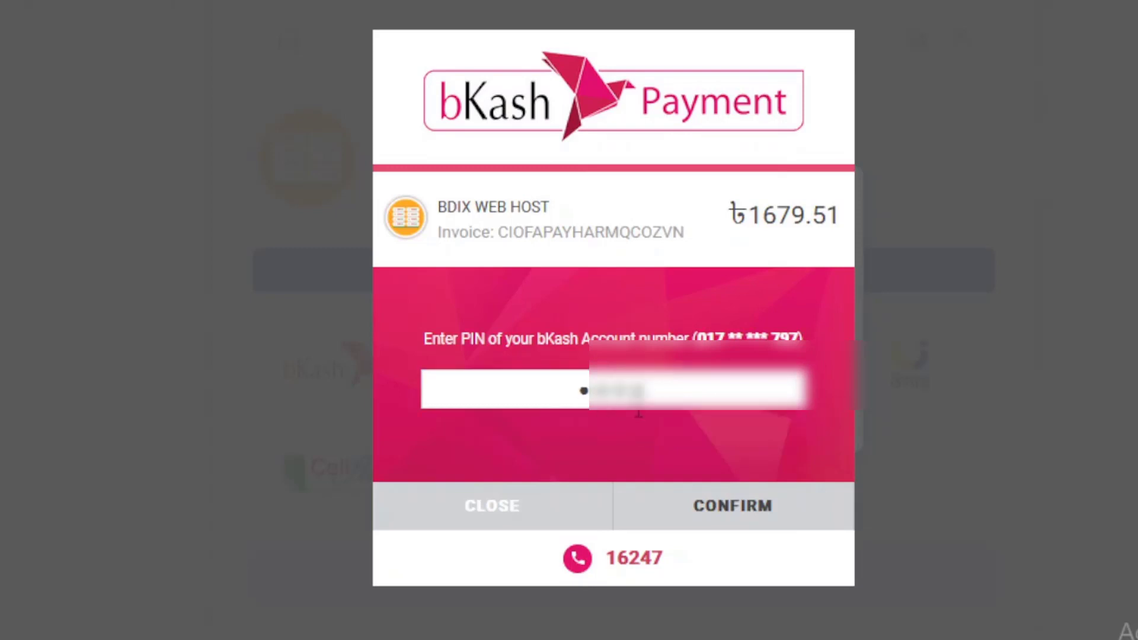
click(734, 521)
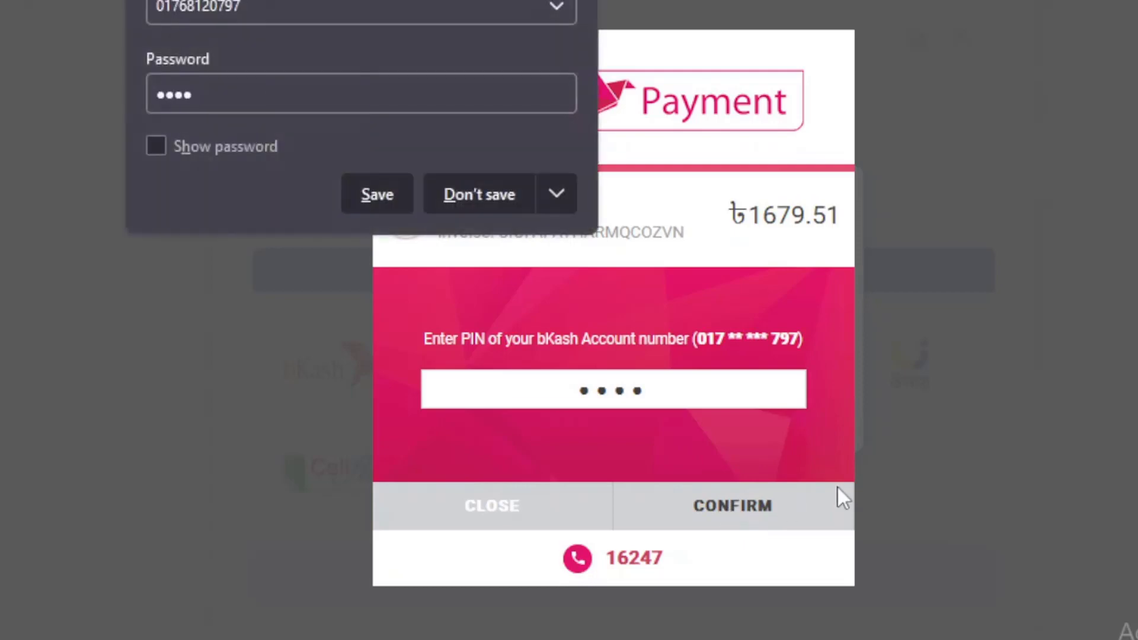
click(500, 211)
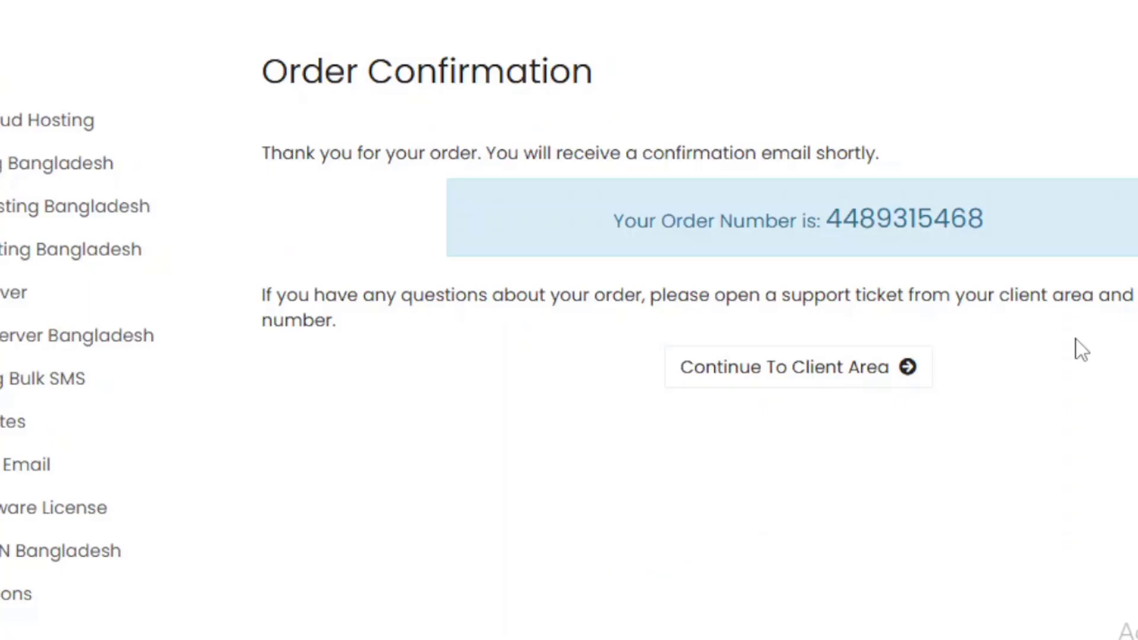
Select the Order Confirmation heading and order number, then continue to the client area
drag(614, 78, 260, 73)
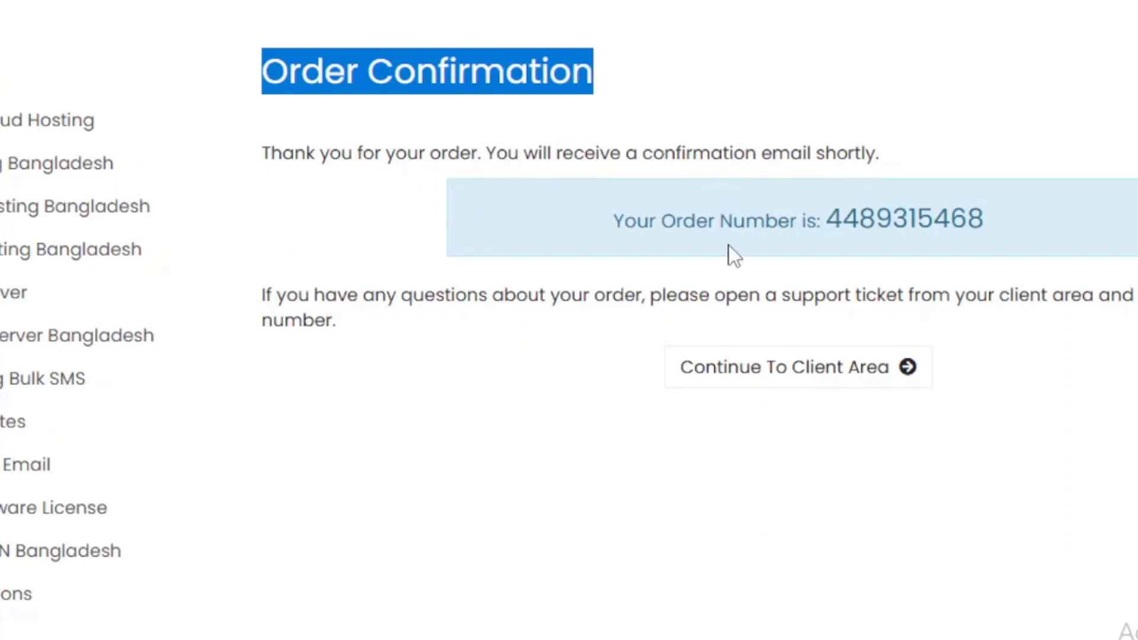
drag(999, 228, 842, 229)
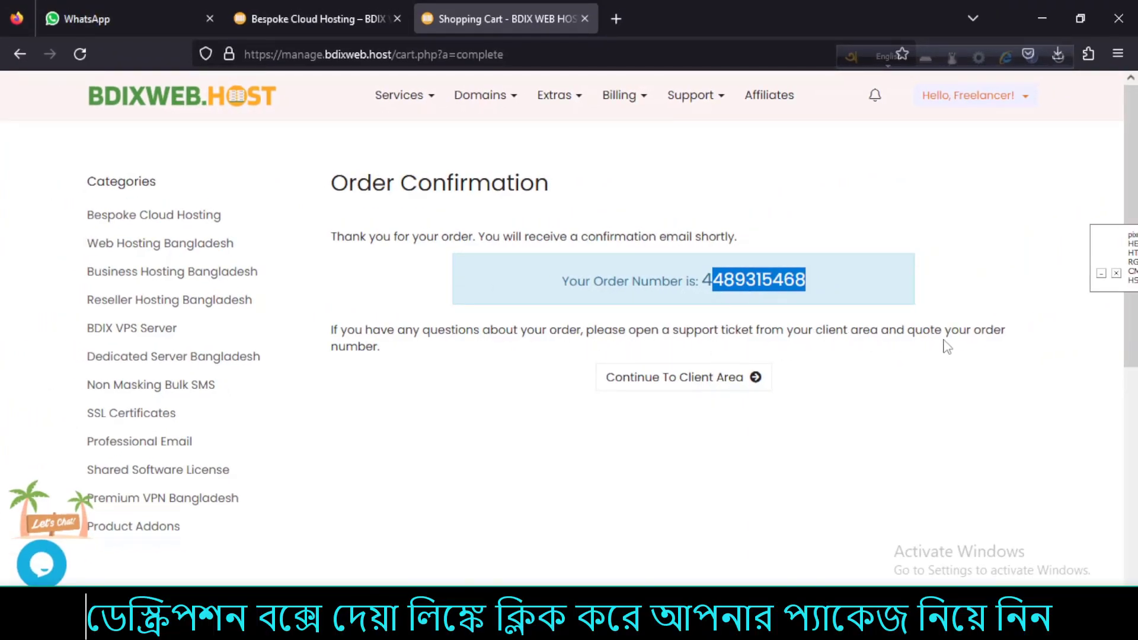
click(522, 412)
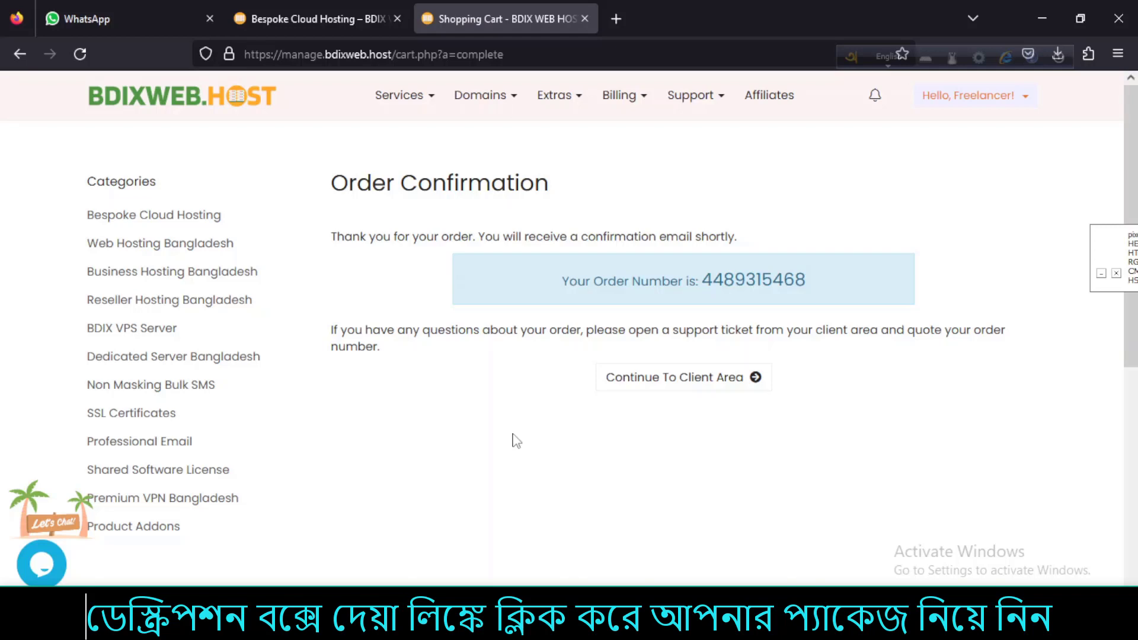
click(658, 394)
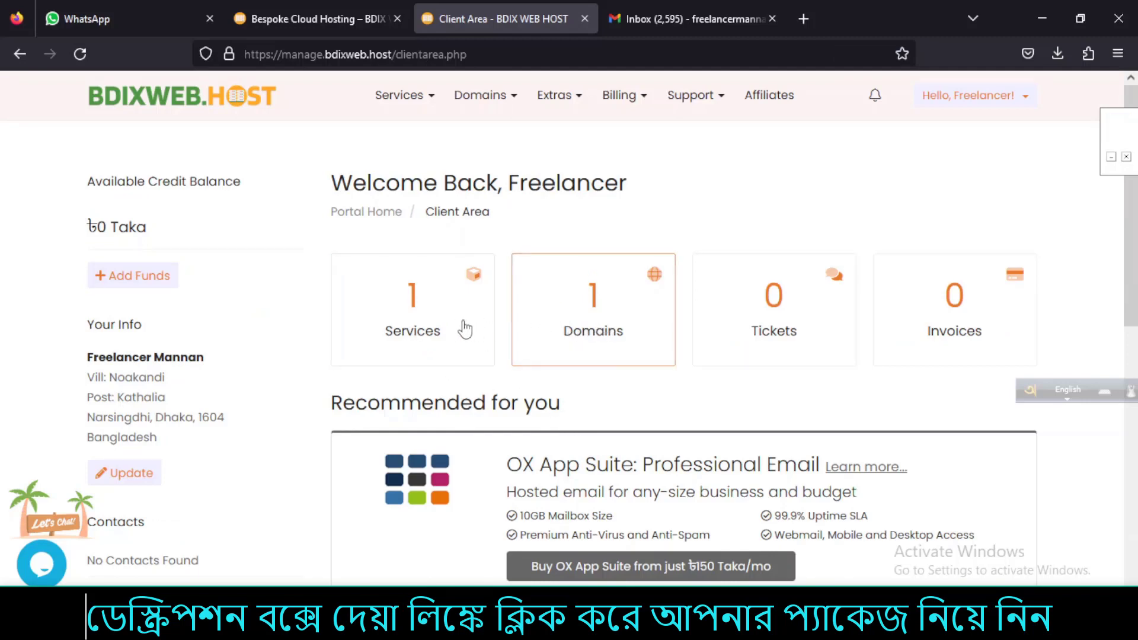
Check the Services and Domains lists for digitalhostbd.xyz, then switch to the Gmail inbox
click(415, 327)
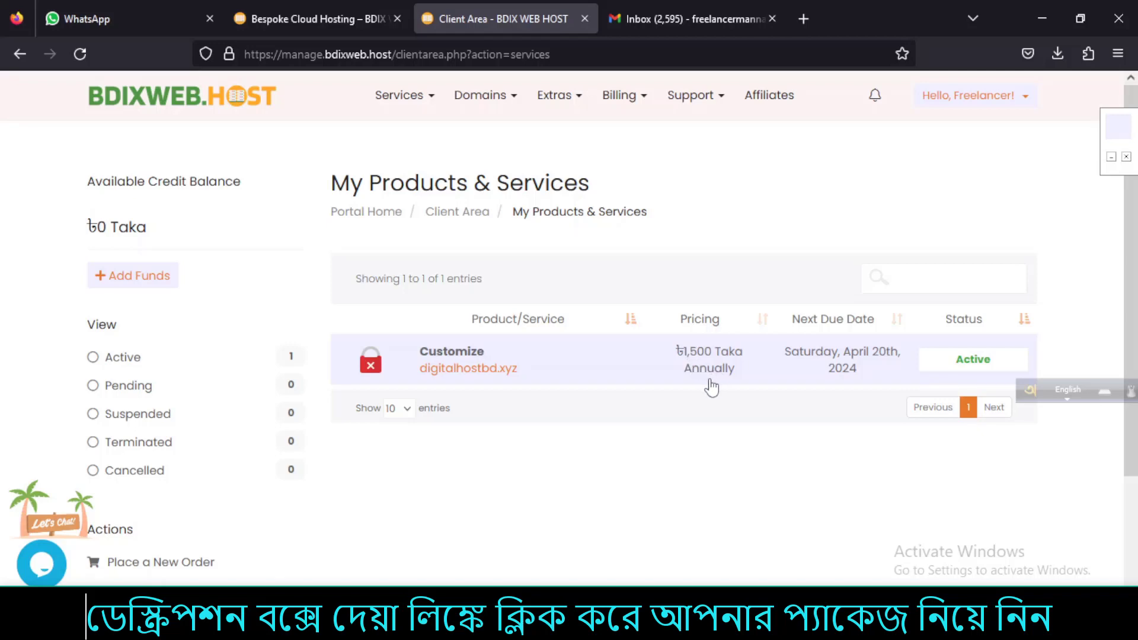
click(20, 54)
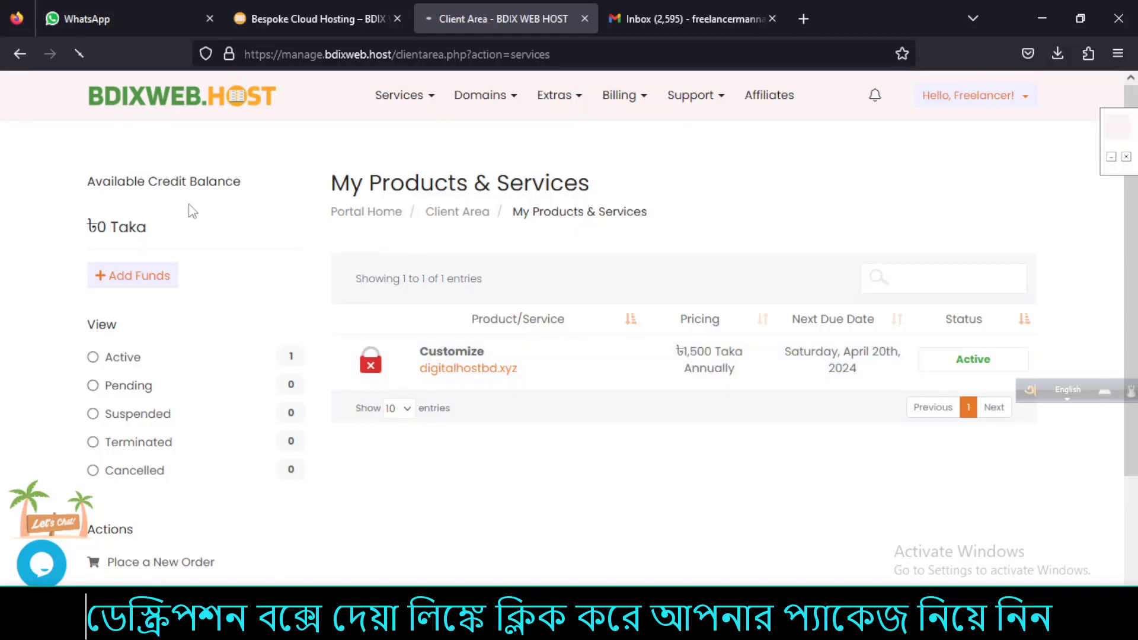
click(653, 360)
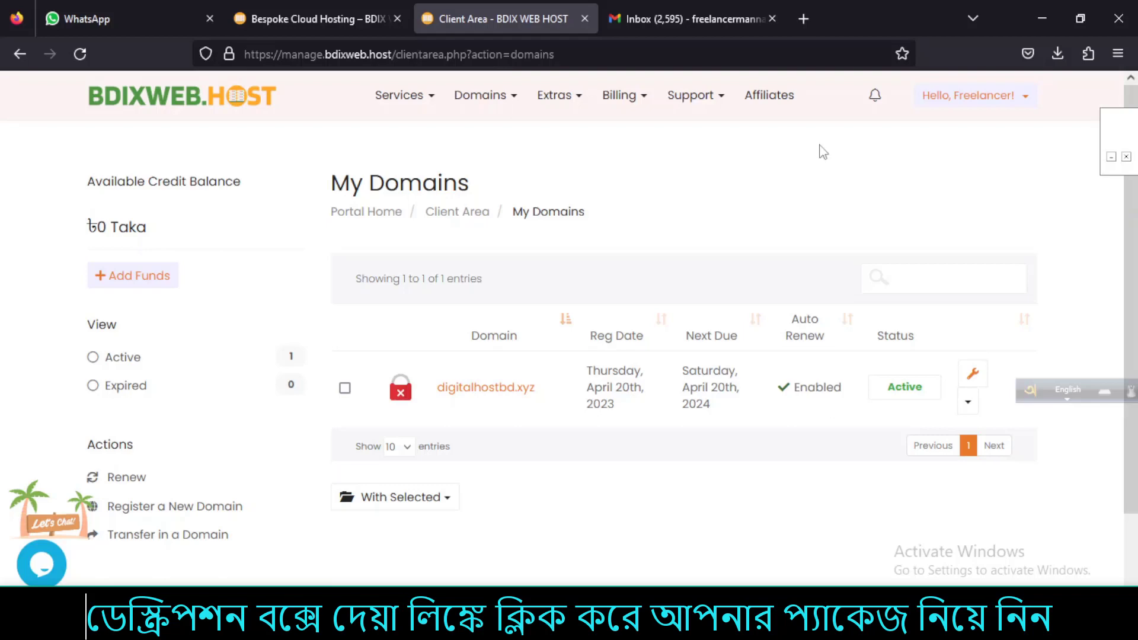
click(660, 17)
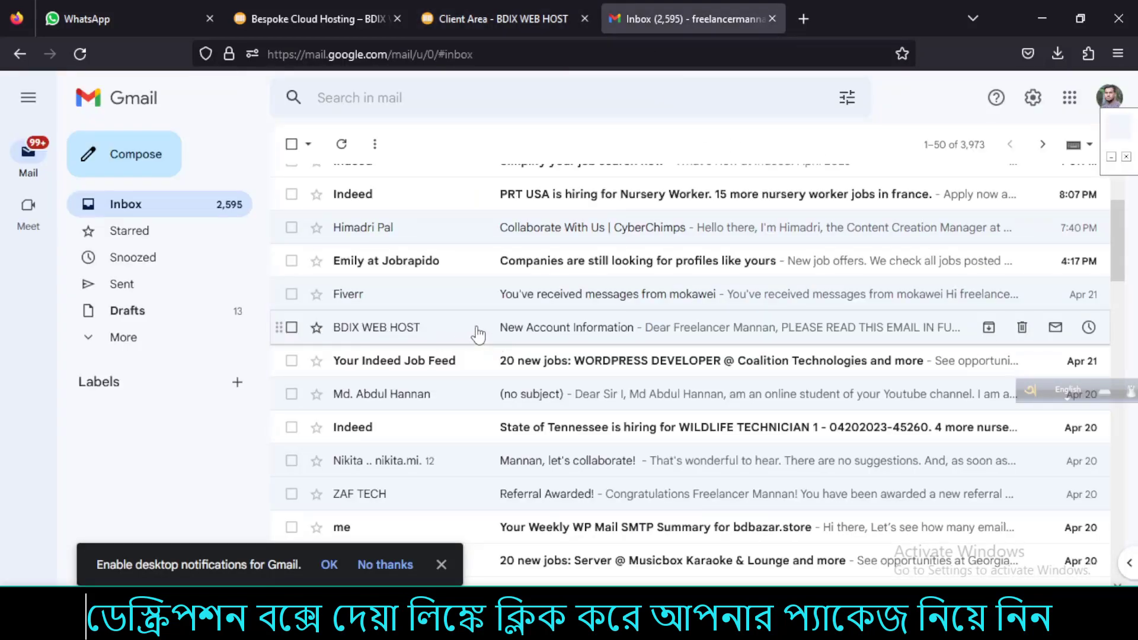
Open the BDIX WEB HOST New Account Information email and scroll through its login details
click(497, 327)
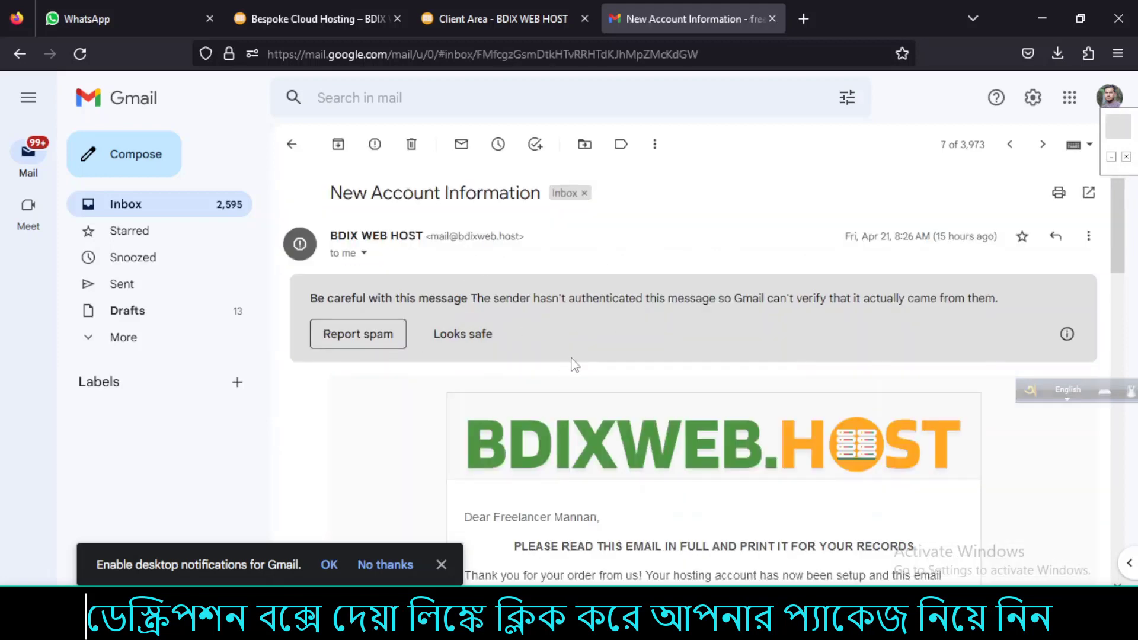
scroll(563, 365, down, 10)
scroll(712, 356, up, 10)
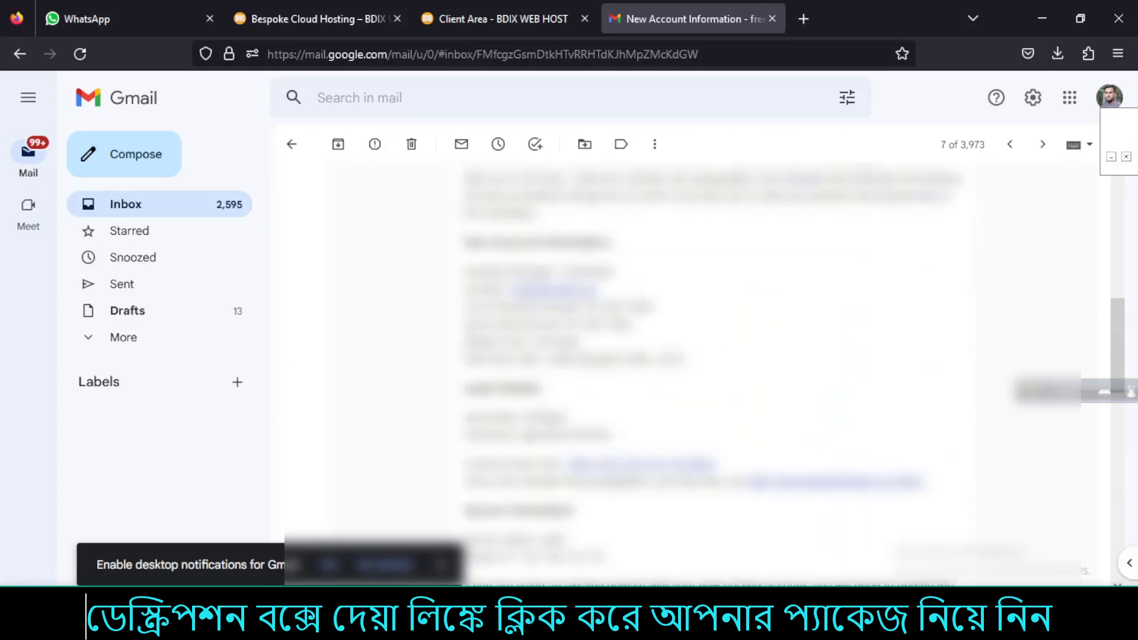
scroll(712, 355, down, 5)
scroll(711, 356, down, 1)
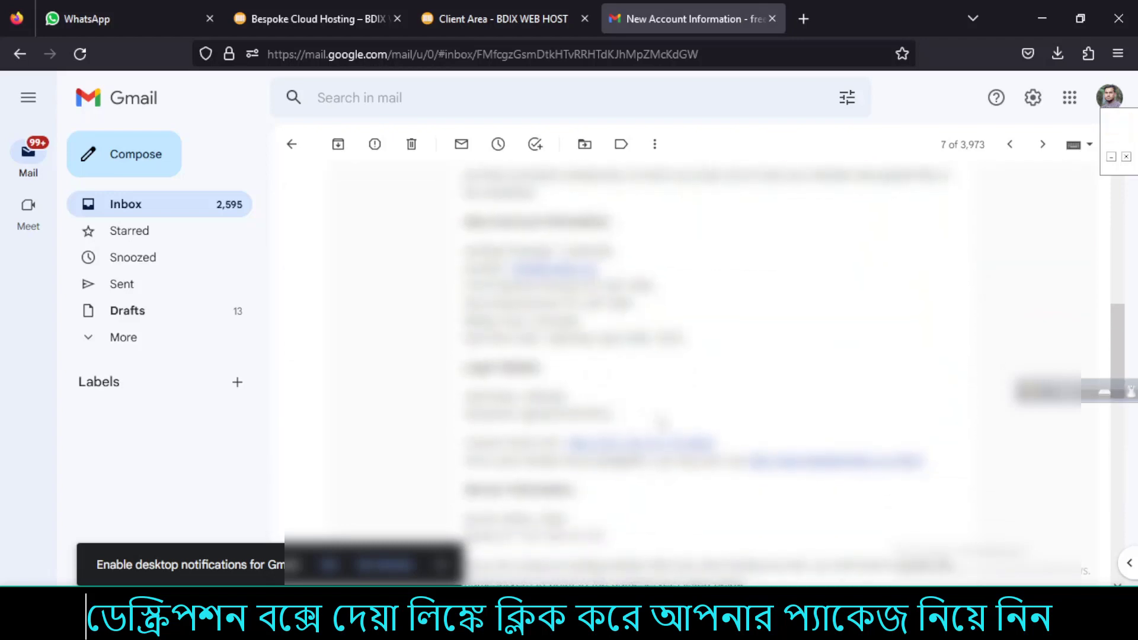
scroll(711, 409, up, 10)
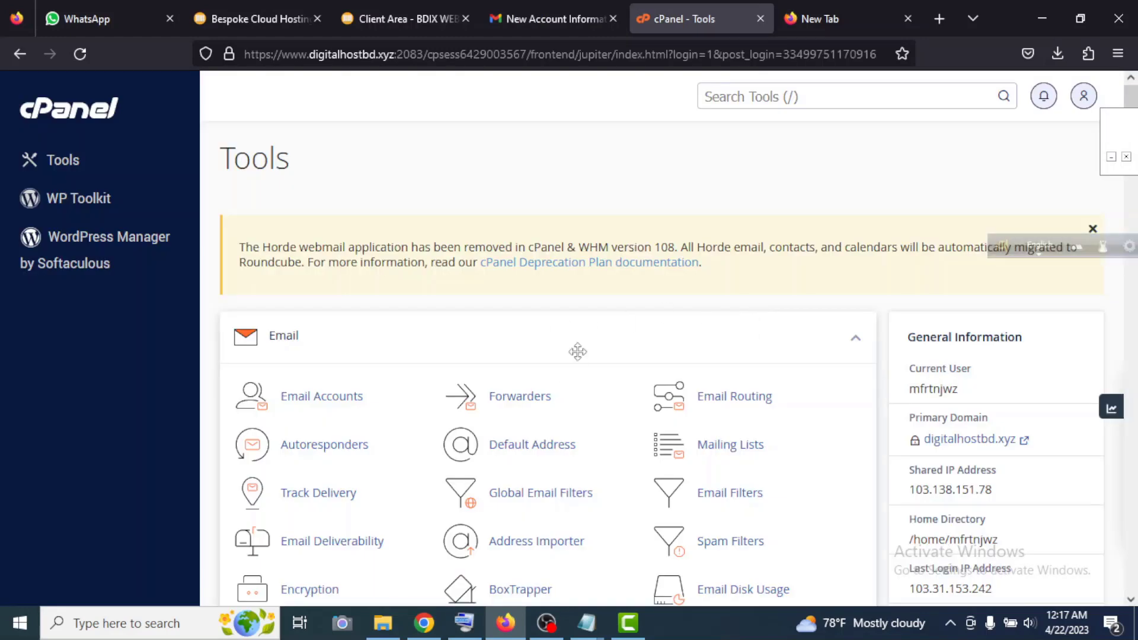
scroll(560, 350, down, 2)
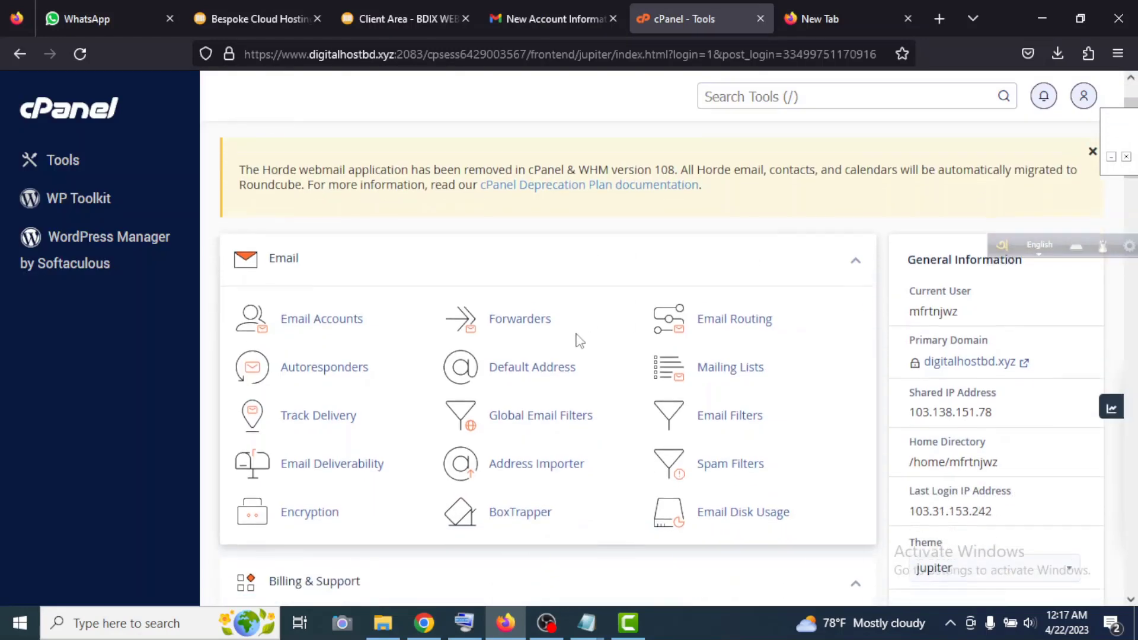
scroll(534, 359, up, 2)
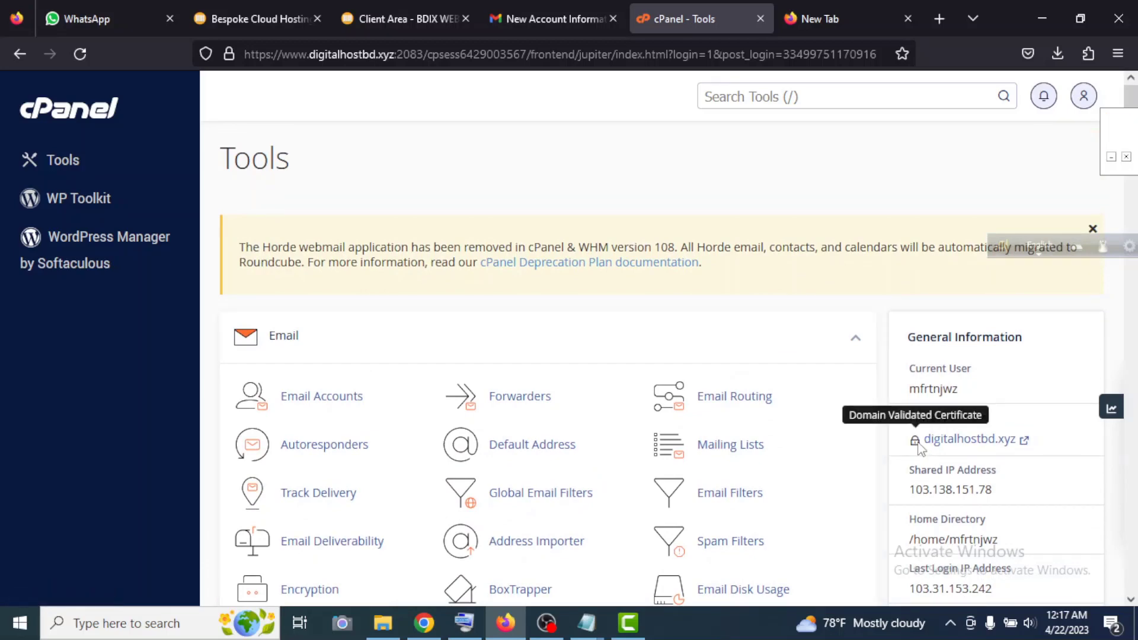
scroll(605, 410, down, 2)
scroll(615, 411, down, 8)
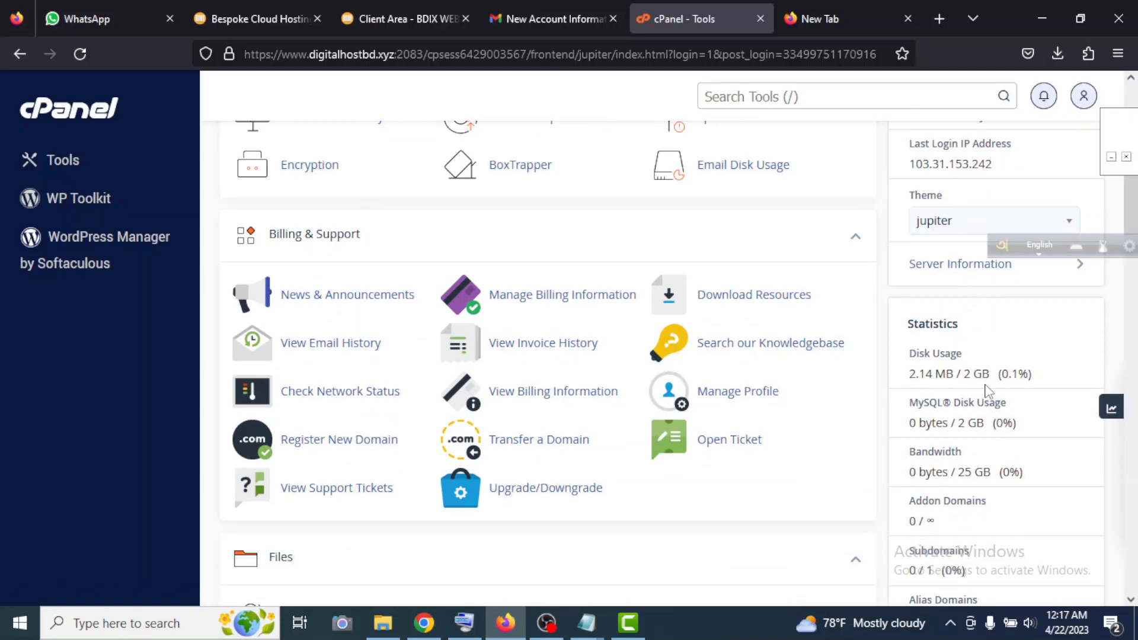
scroll(987, 393, down, 2)
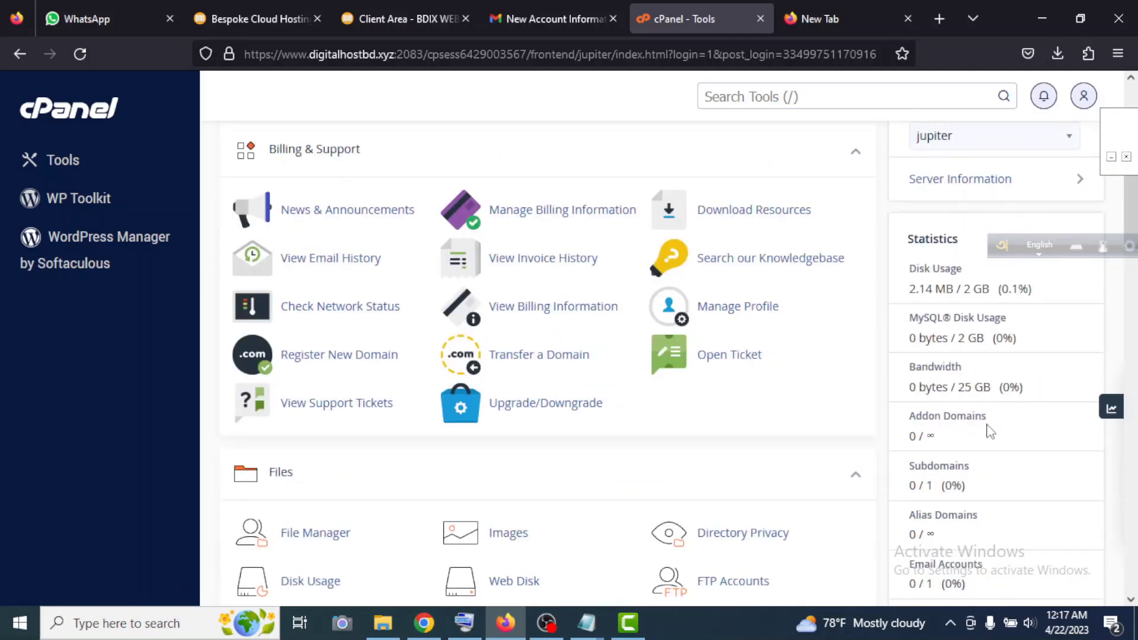
scroll(990, 445, down, 2)
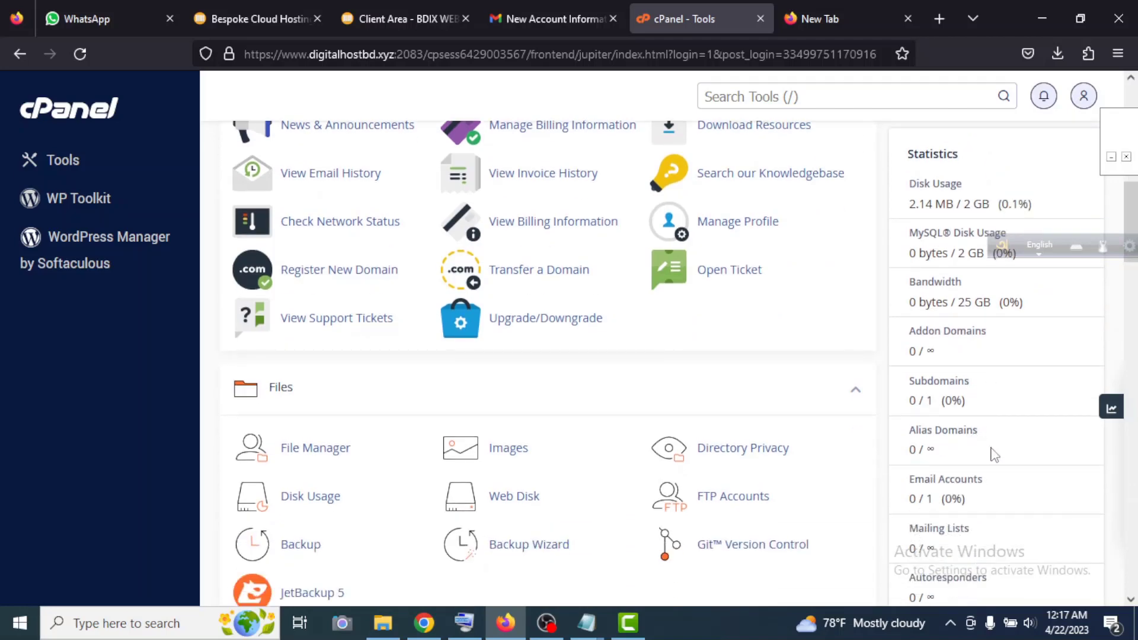
scroll(993, 453, down, 2)
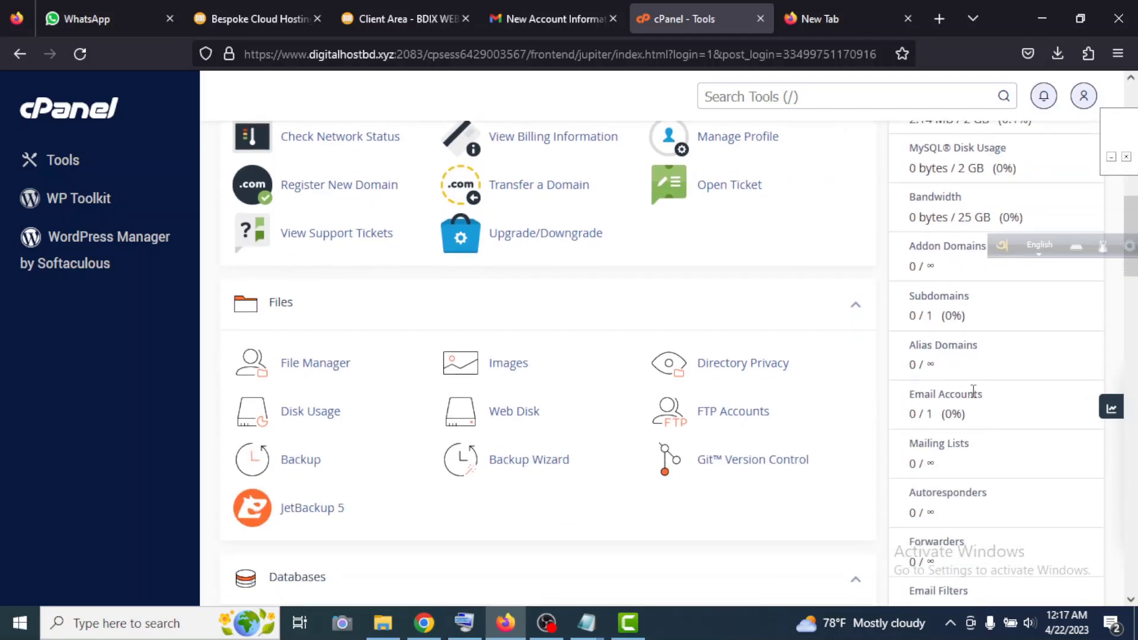
scroll(991, 414, down, 2)
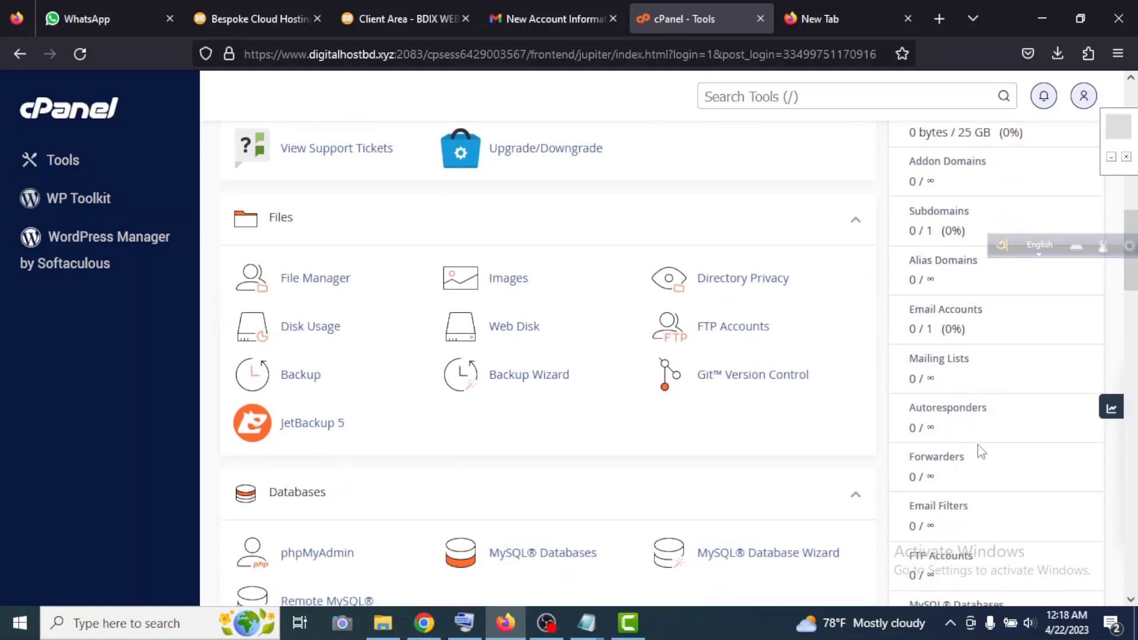
scroll(980, 470, down, 2)
scroll(925, 433, up, 10)
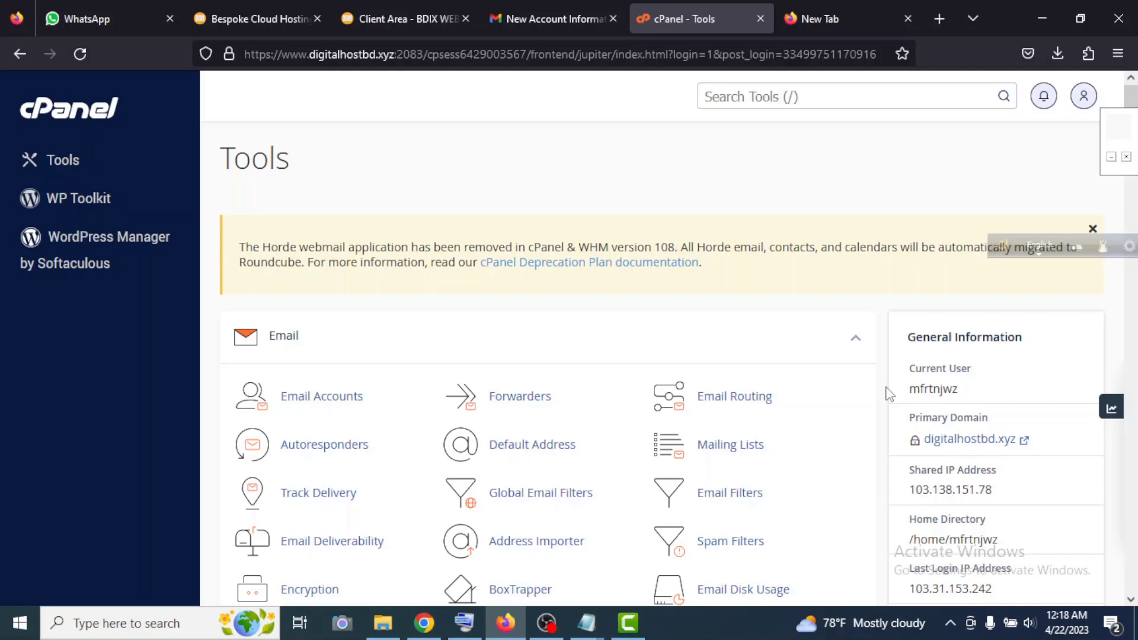
click(285, 18)
mouse_move(424, 145)
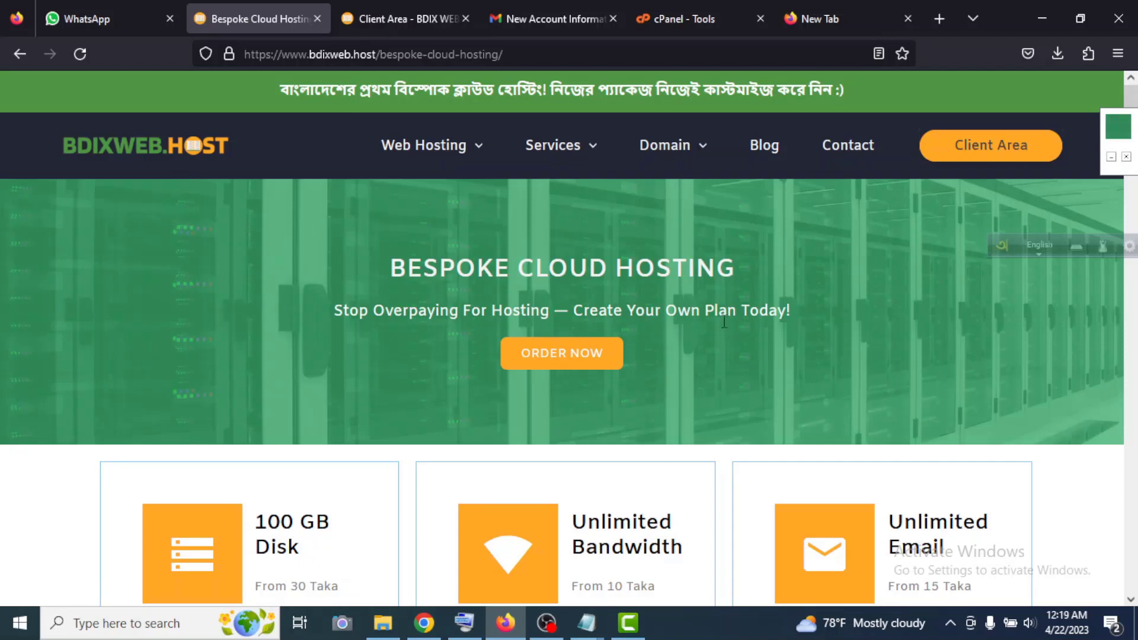
scroll(654, 332, down, 10)
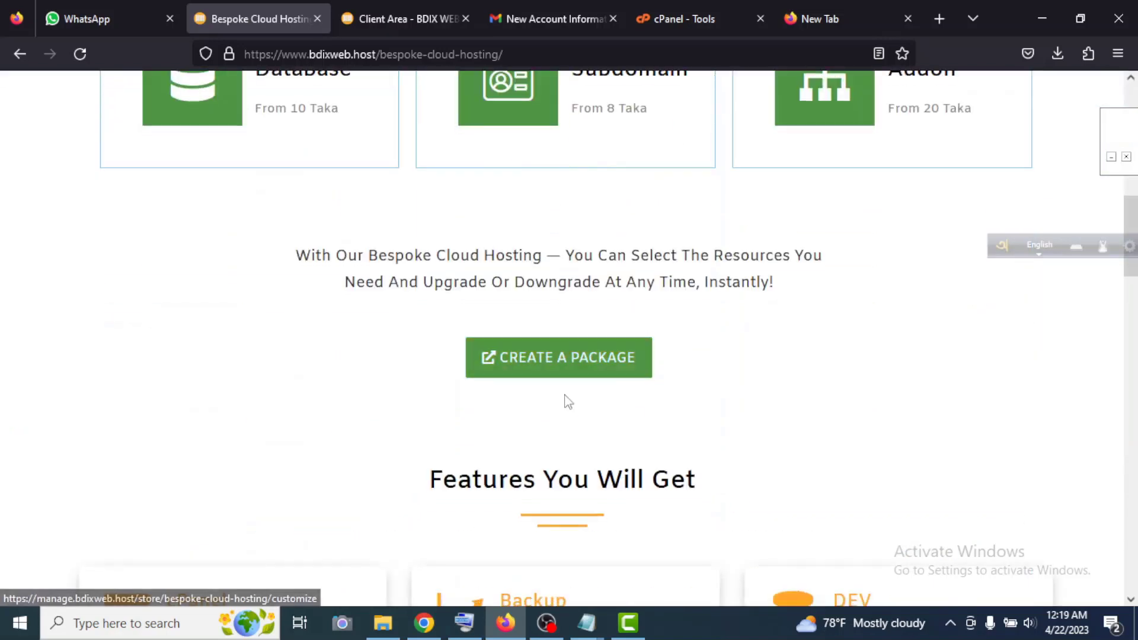
scroll(571, 398, up, 10)
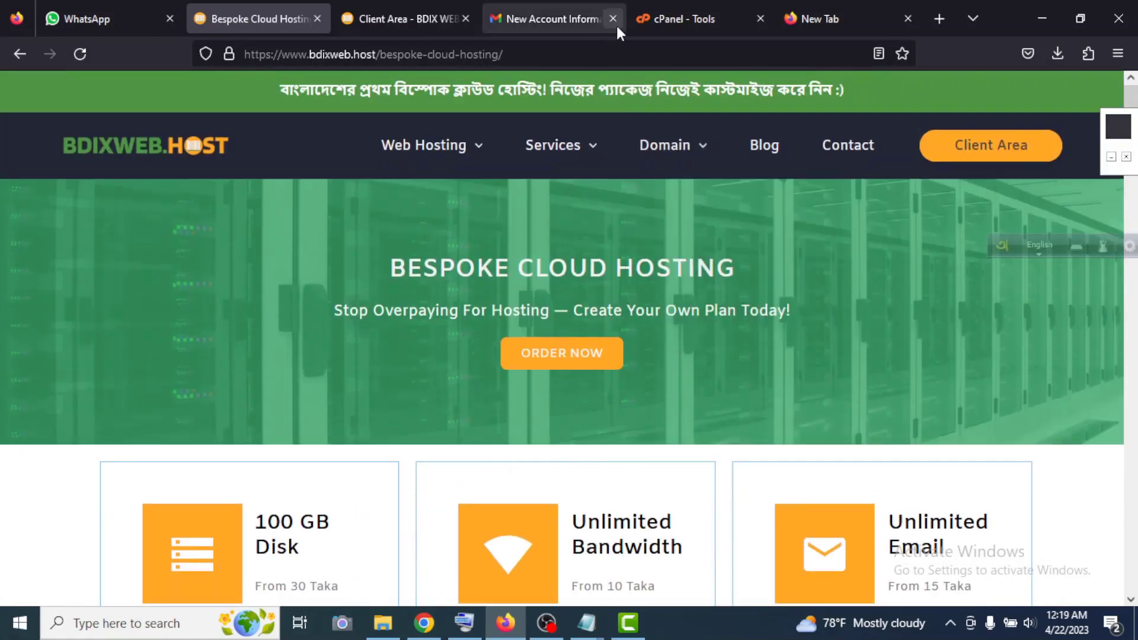
click(668, 19)
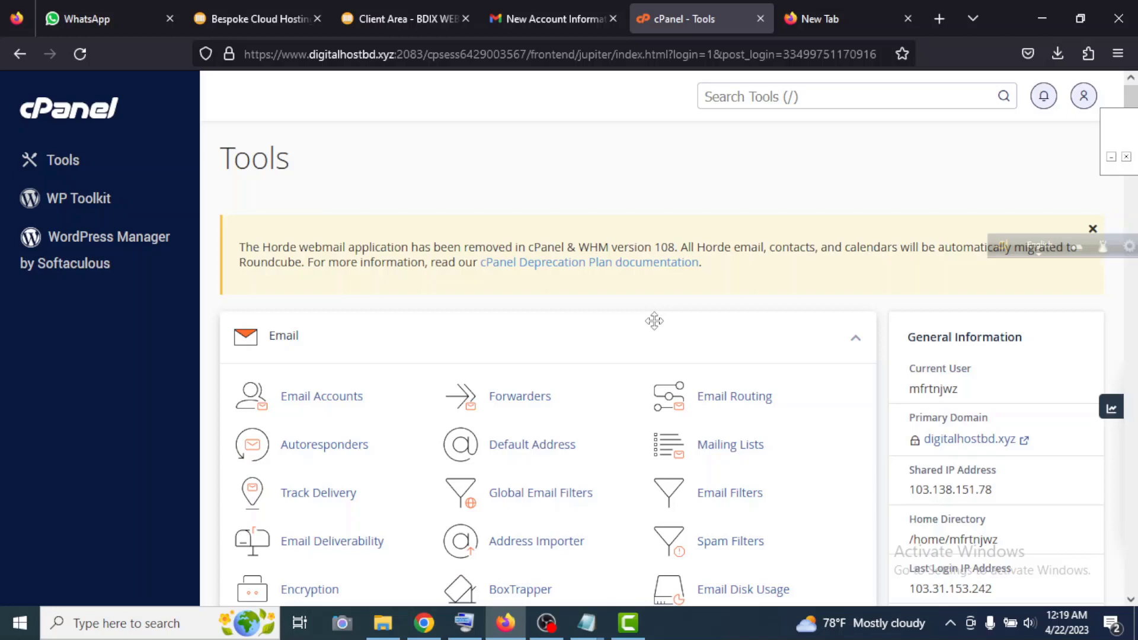
Search cPanel tools for 'sof', launch Softaculous Apps Installer, and open the WordPress install form
scroll(650, 329, down, 5)
scroll(647, 338, up, 5)
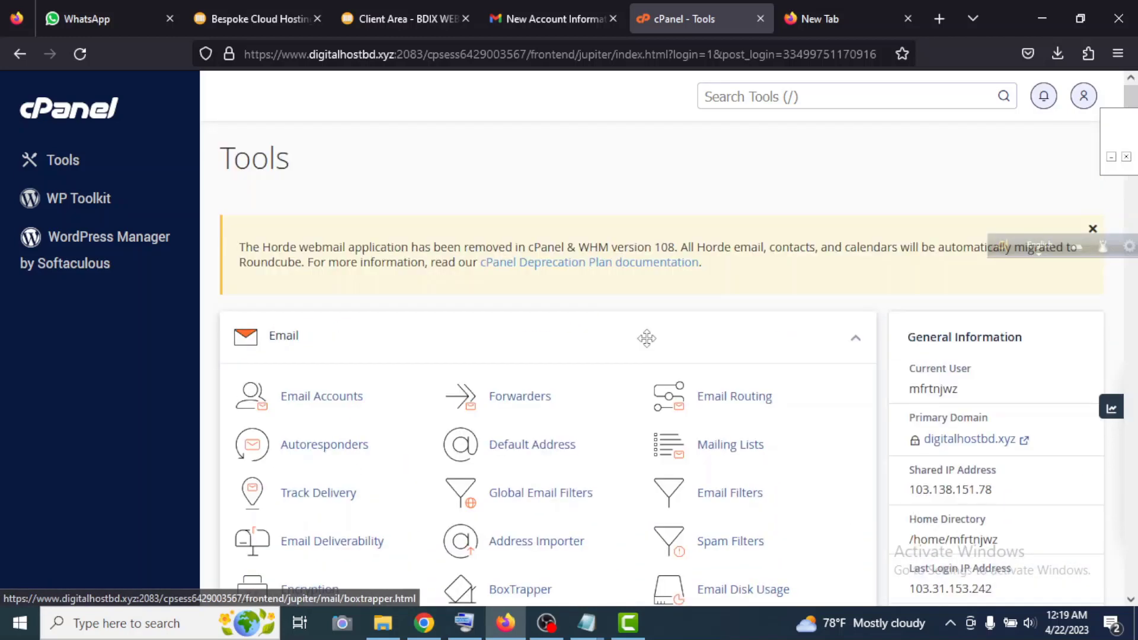
click(766, 96)
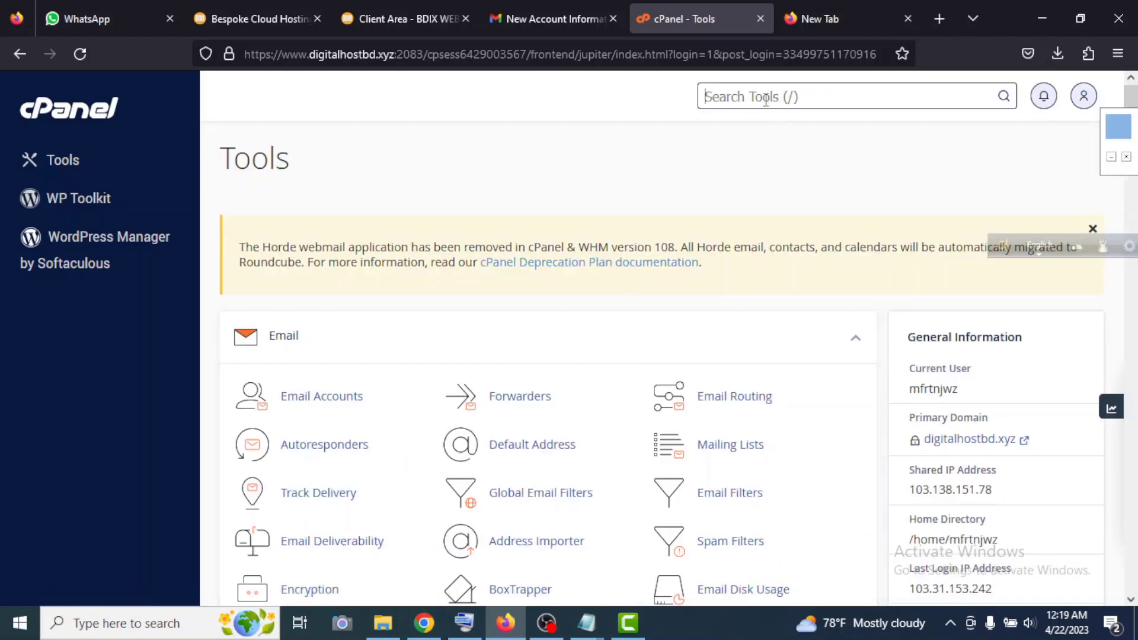
text(sof)
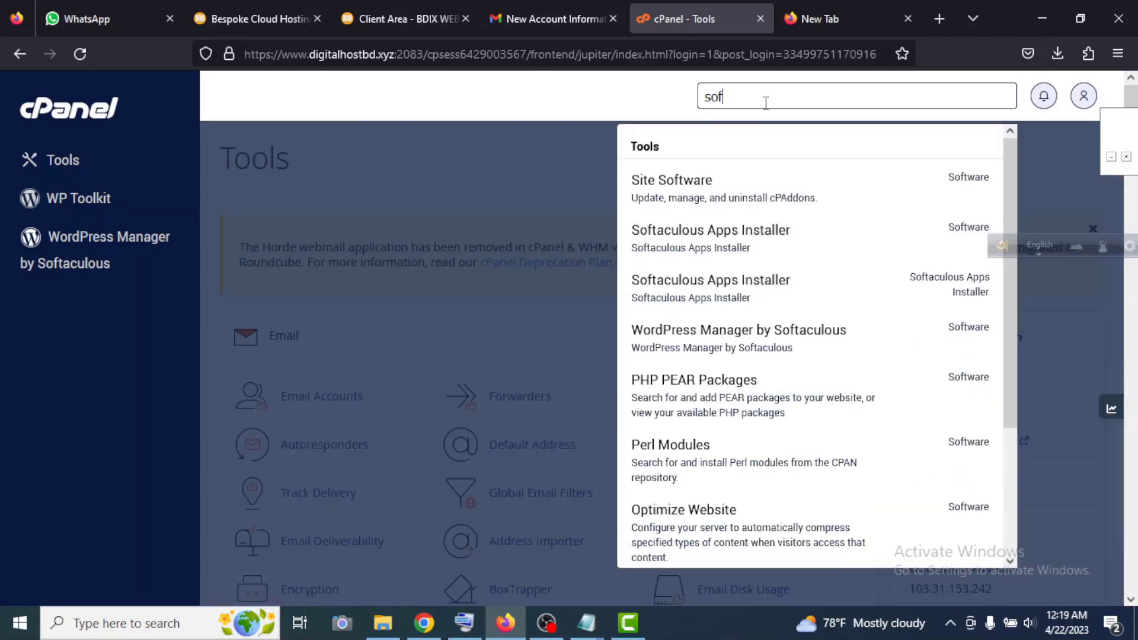
click(676, 237)
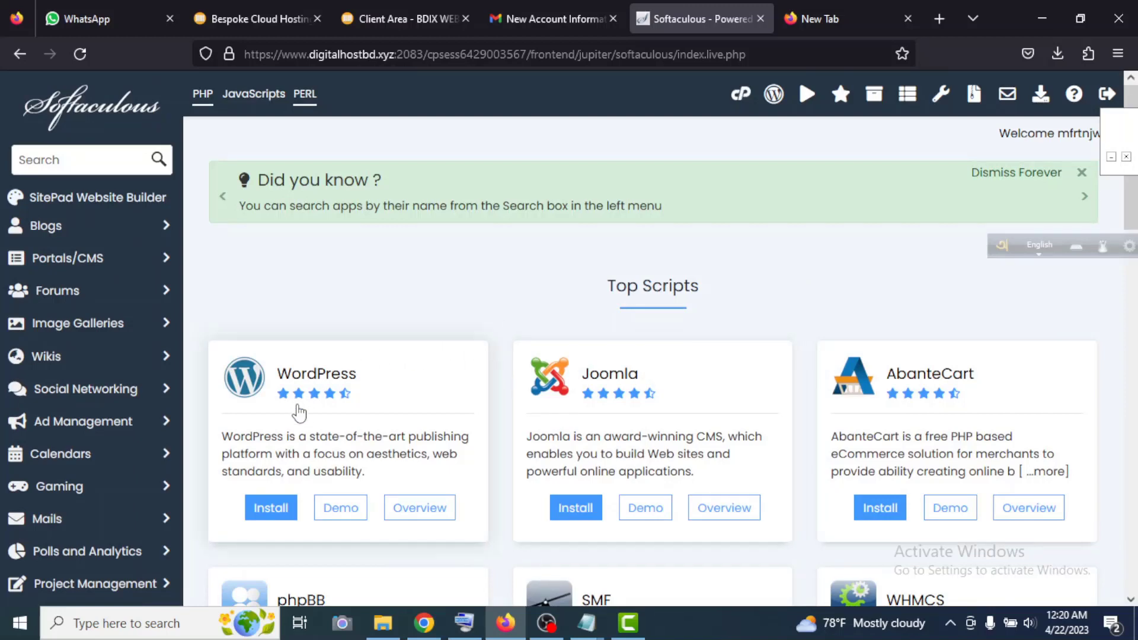
click(271, 509)
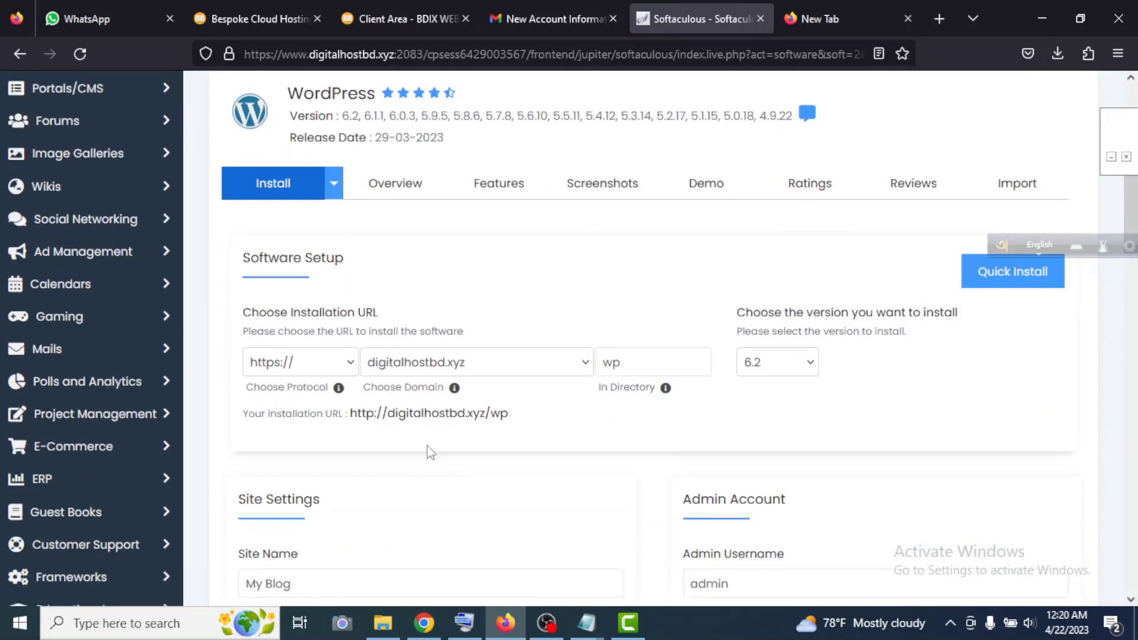
click(483, 371)
Clear the default 'wp' directory for a root install and set Site Name to 'Digital Host BD'
double_click(624, 371)
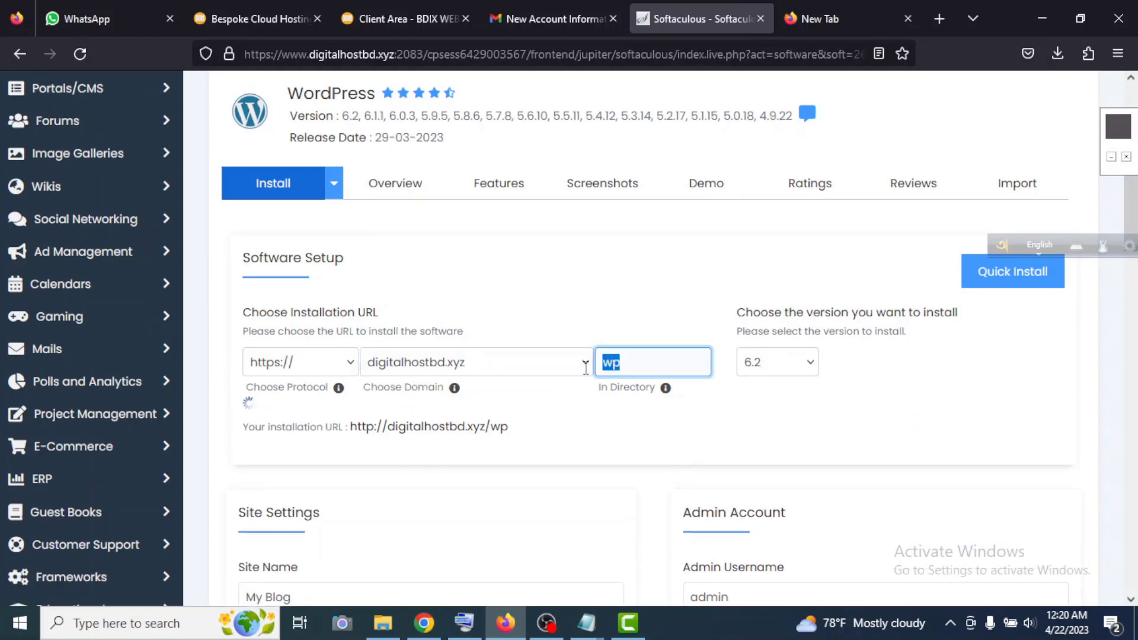
key(BackSpace)
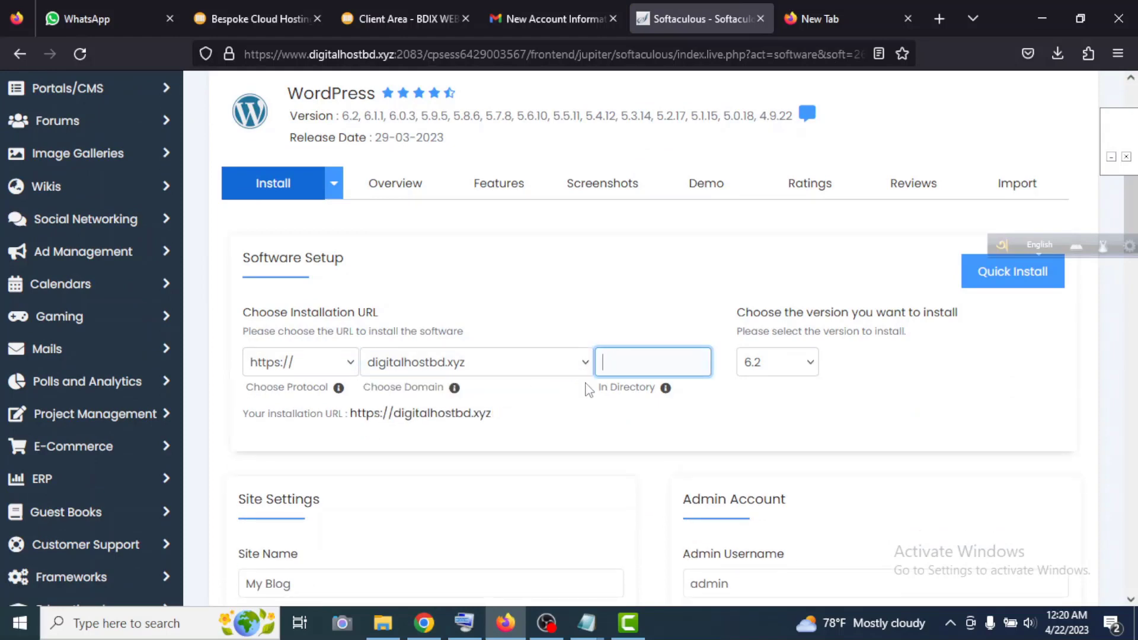
scroll(526, 445, down, 4)
drag(297, 329, 164, 329)
scroll(465, 401, up, 4)
scroll(486, 419, down, 3)
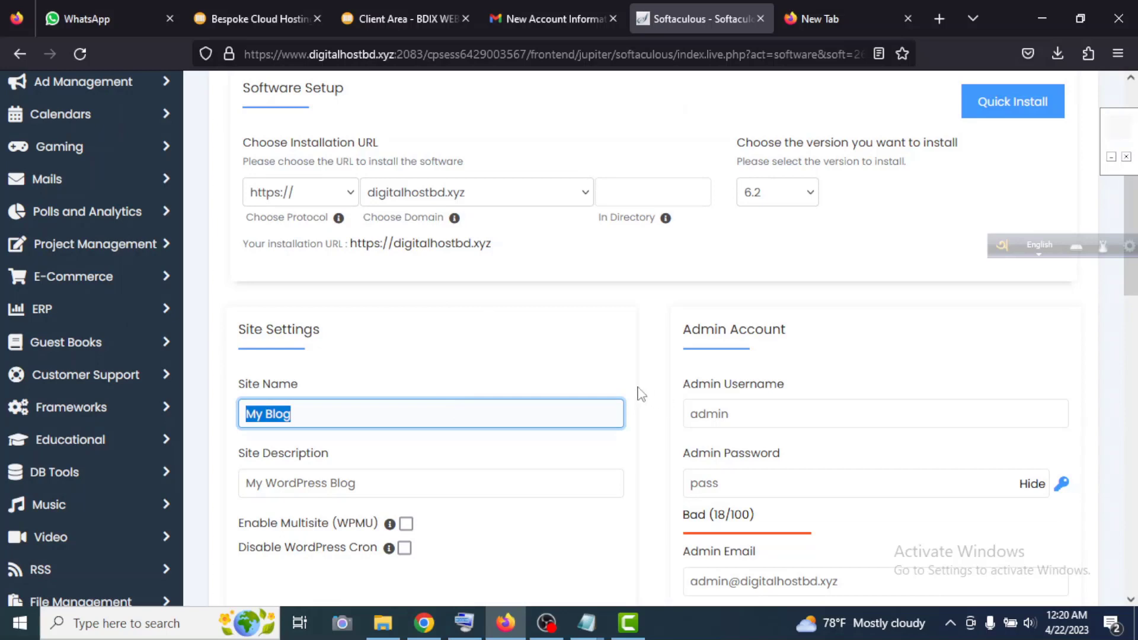
text(Digital Host BD)
Replace the site description with a Digital domain hosting service in Bangladesh phrase
key(Tab)
scroll(640, 394, down, 1)
click(409, 400)
key(ctrl+a)
text(Digital Ser)
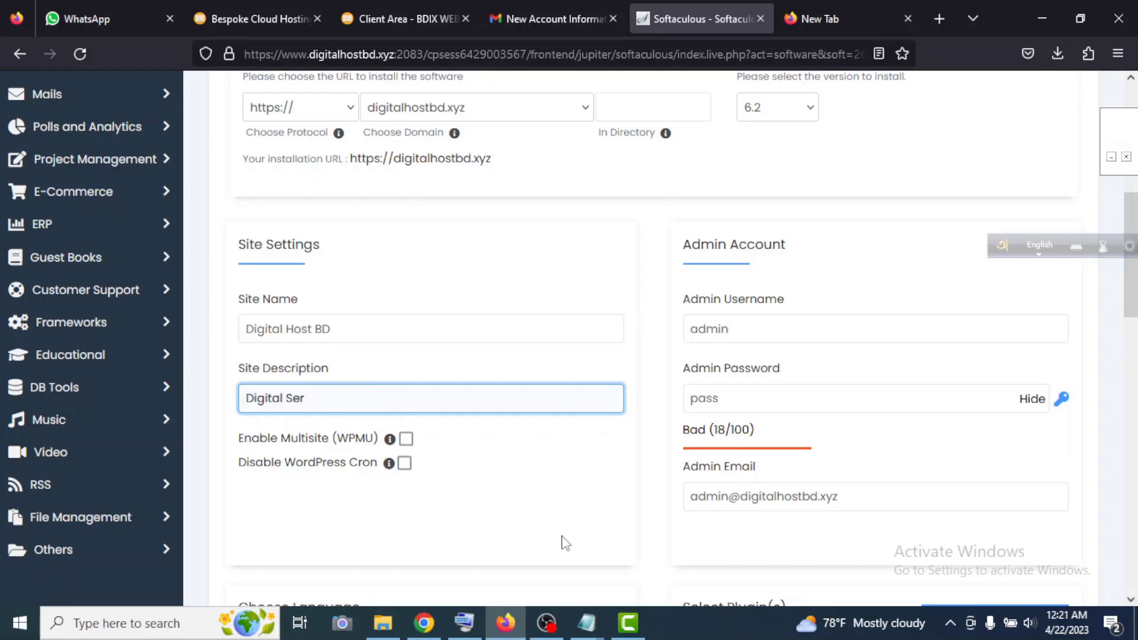
text(domain)
text( hosting)
key(End)
text(vice in Bangladesh)
Select the admin username for replacing and generate a new strong admin password
click(807, 330)
key(ctrl+a)
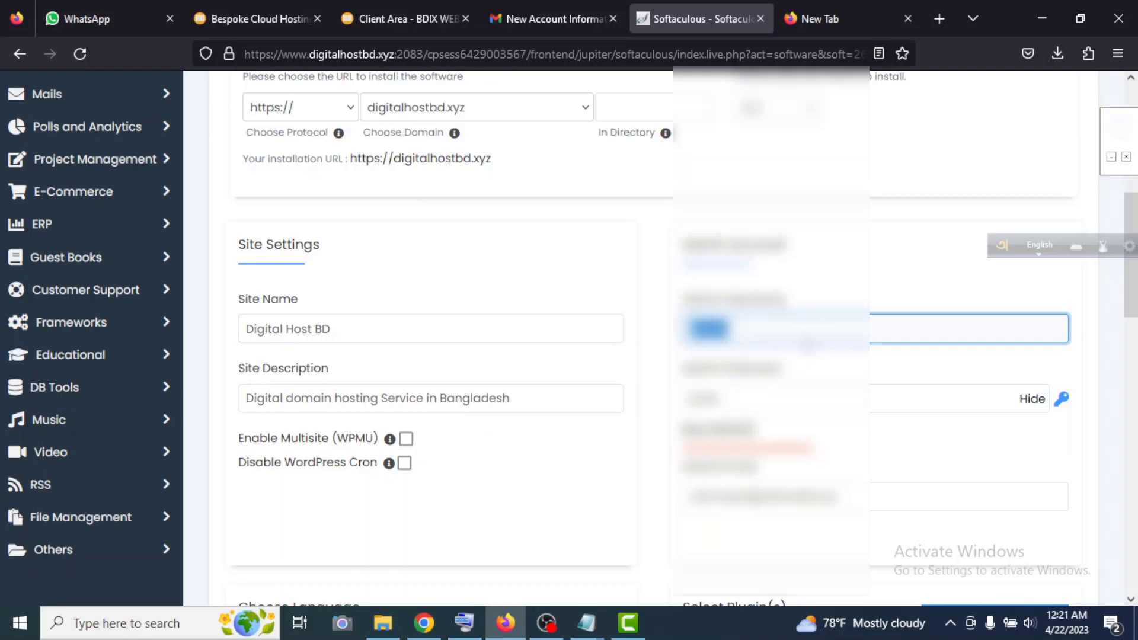
key(Tab)
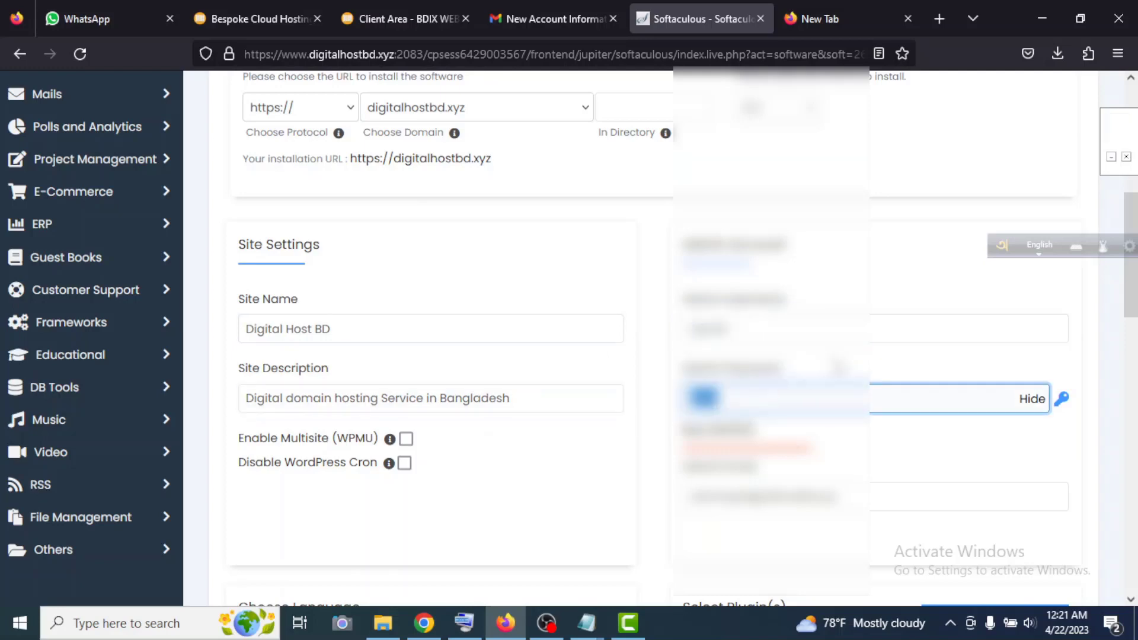
click(769, 317)
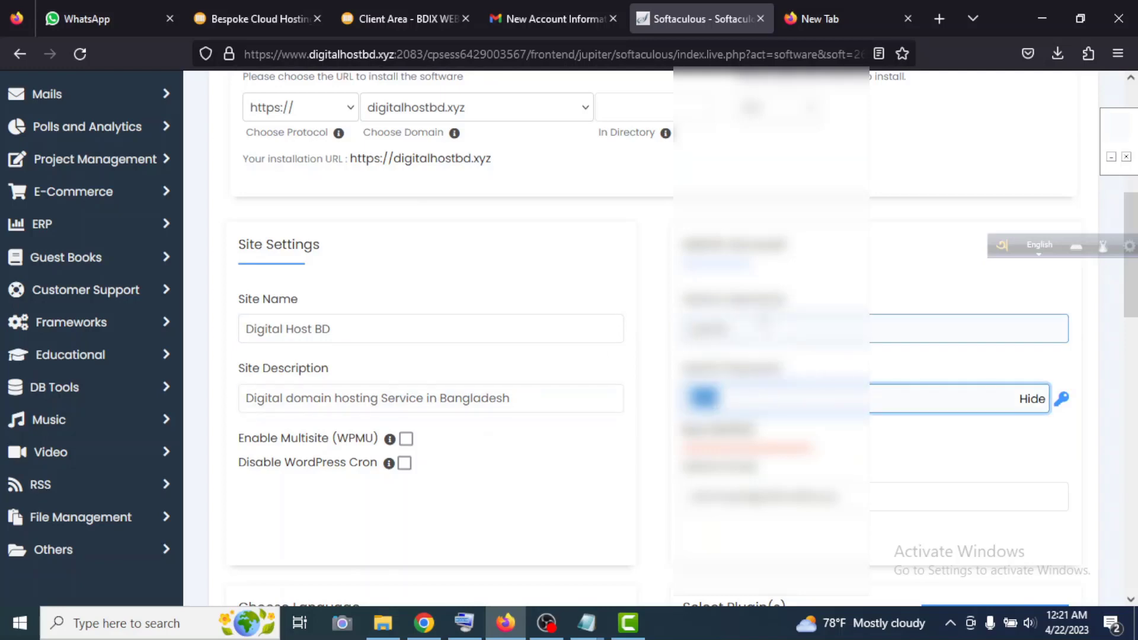
click(1062, 400)
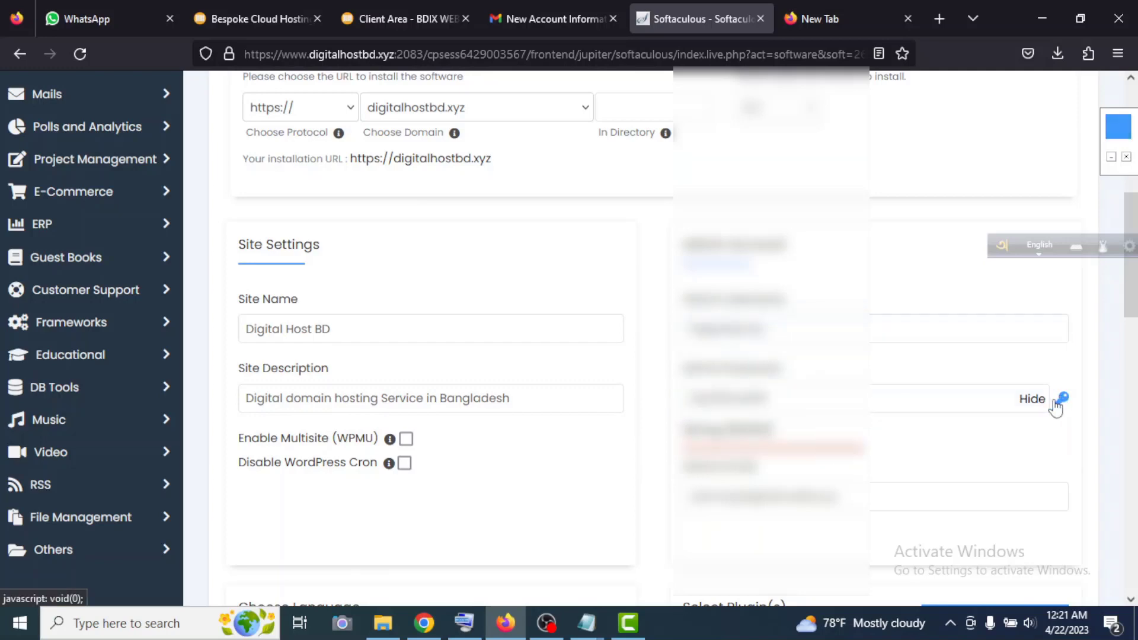
double_click(802, 335)
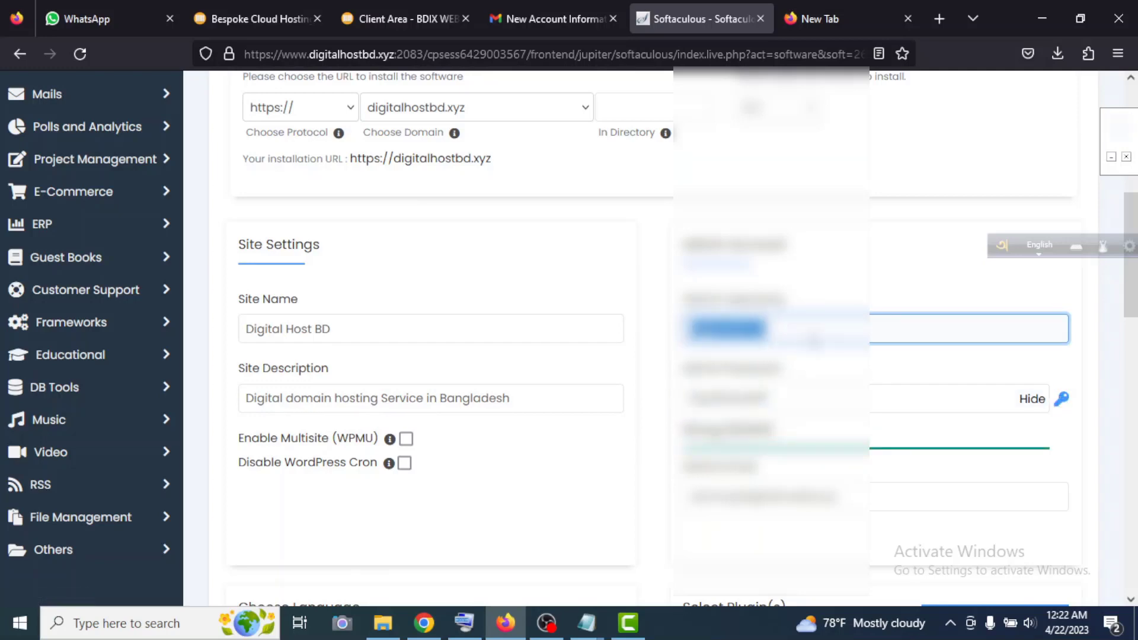
Select the admin e-mail and paste the notification e-mail for installation details
scroll(802, 367, down, 3)
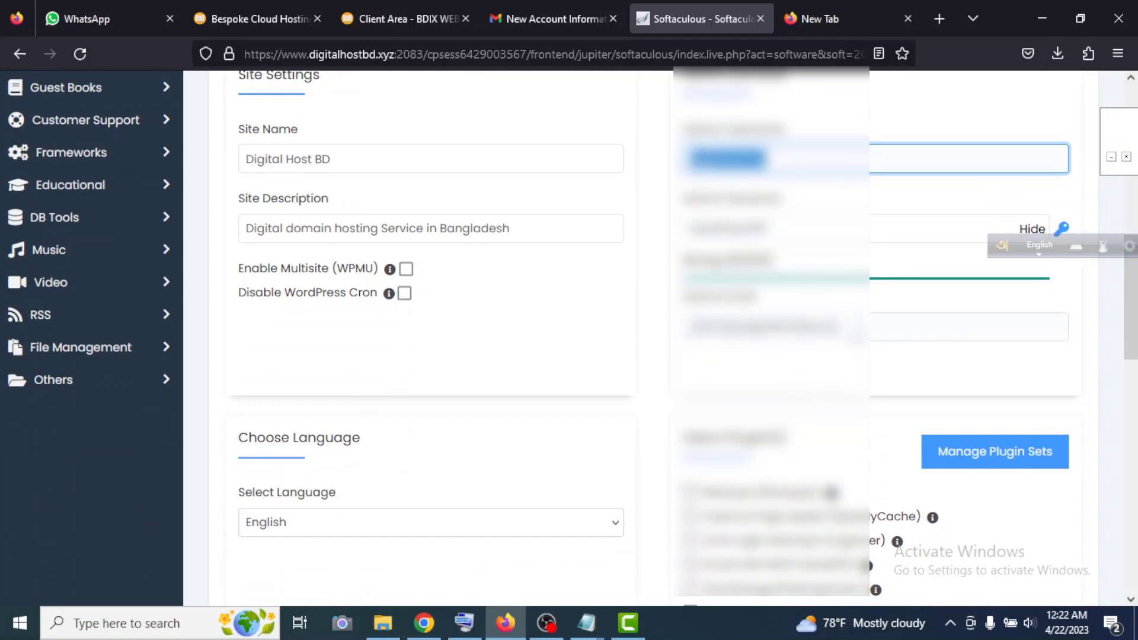
double_click(765, 326)
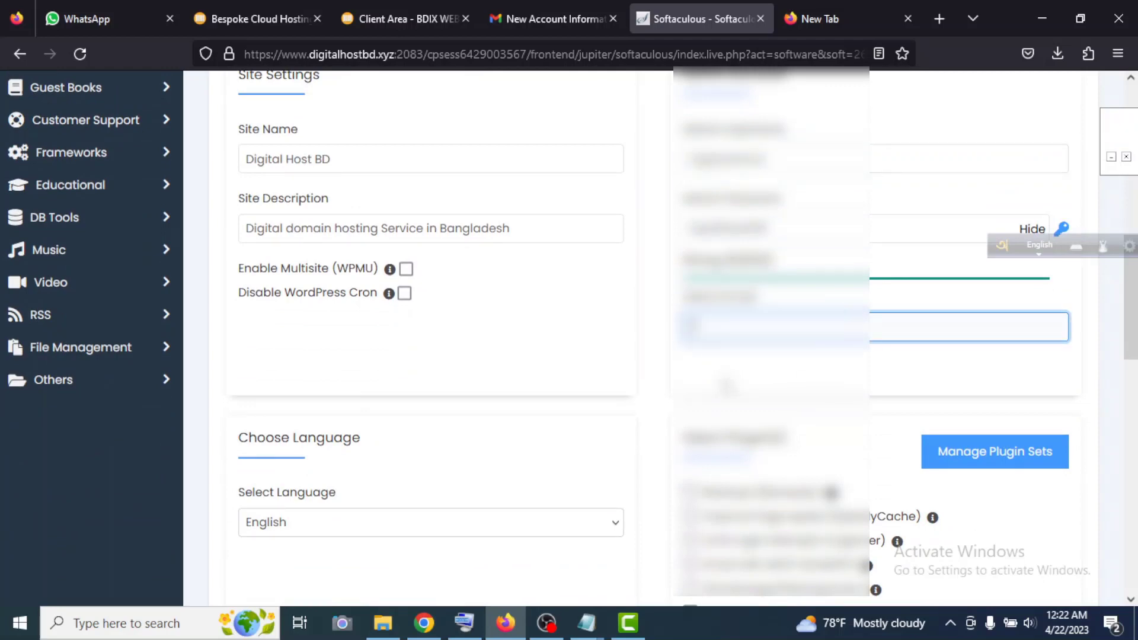
key(ctrl+a)
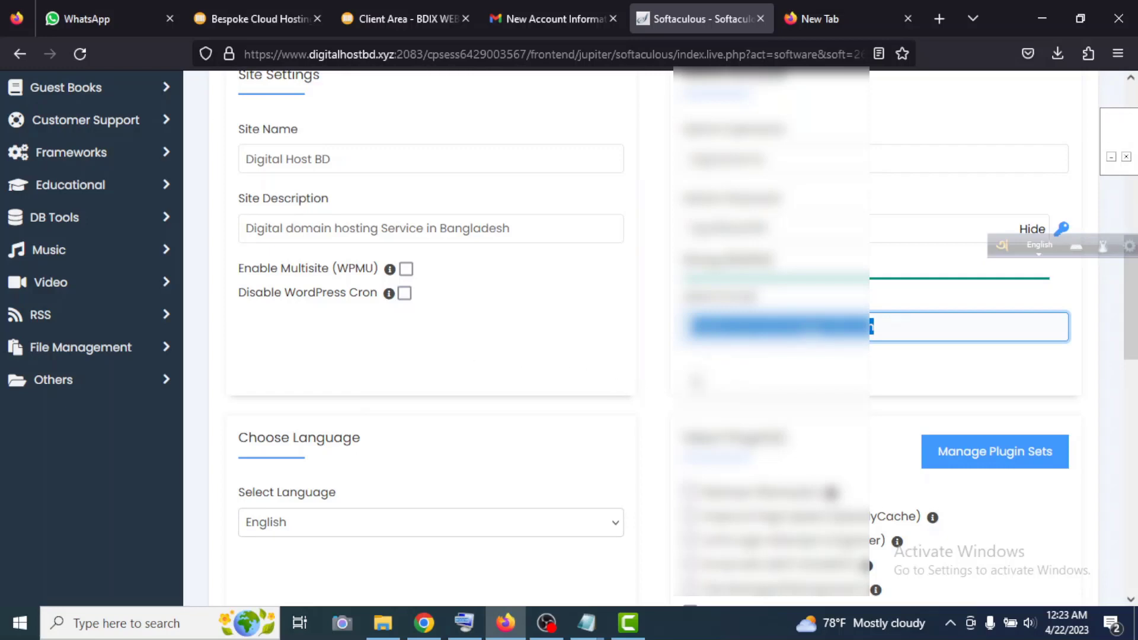
scroll(733, 356, down, 7)
scroll(733, 351, down, 8)
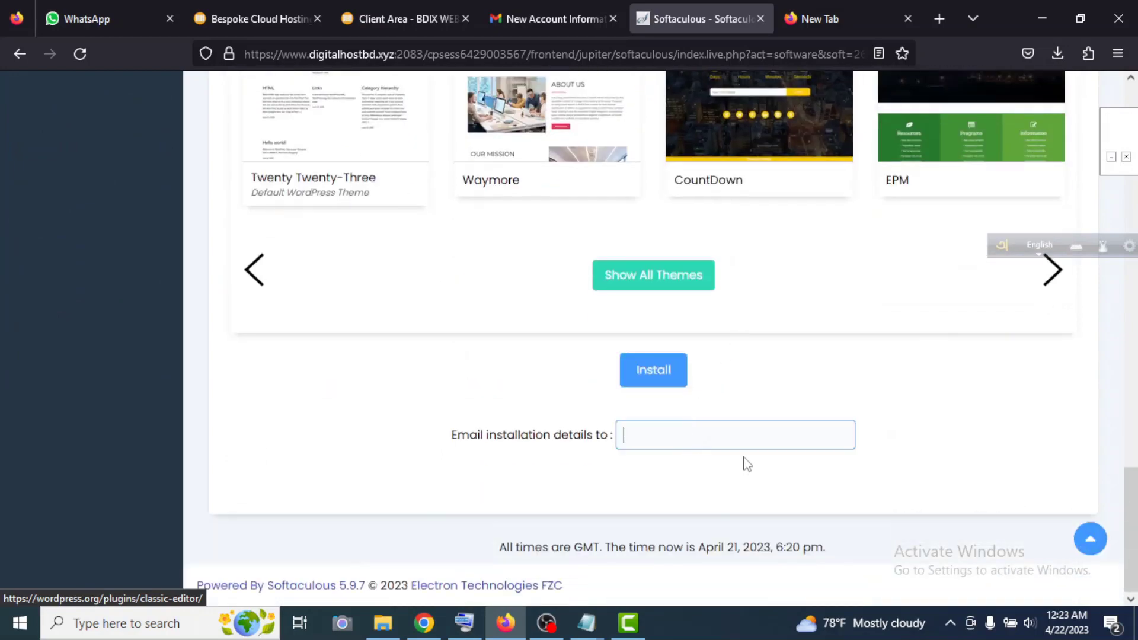
key(ctrl+v)
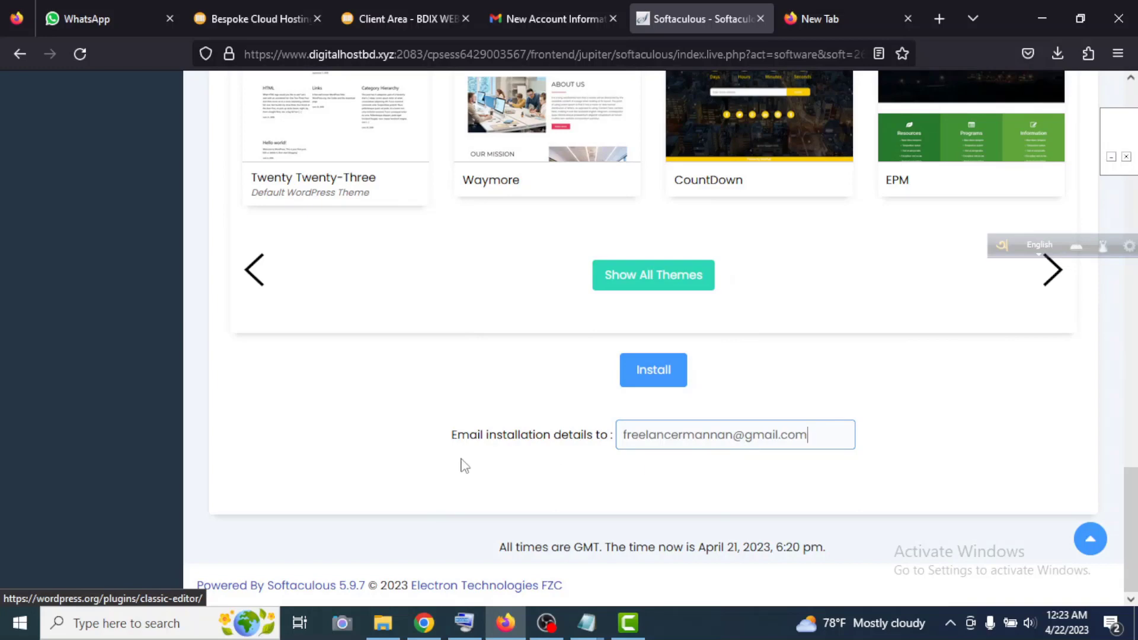
scroll(672, 451, up, 2)
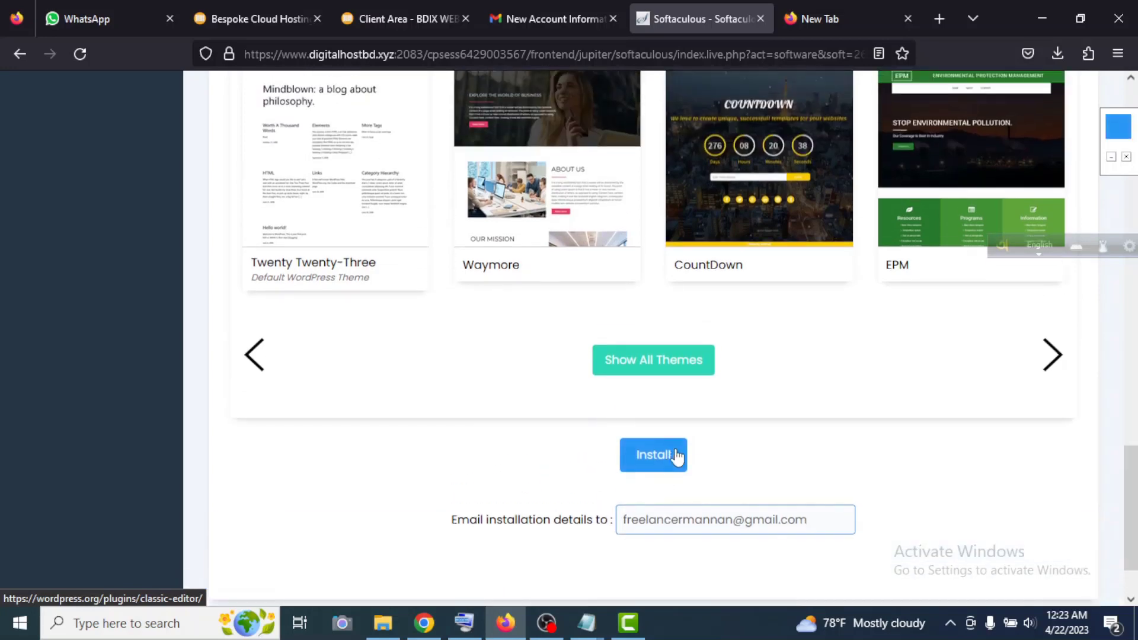
Install WordPress and preview the new Digital Host BD site in a new tab
click(659, 455)
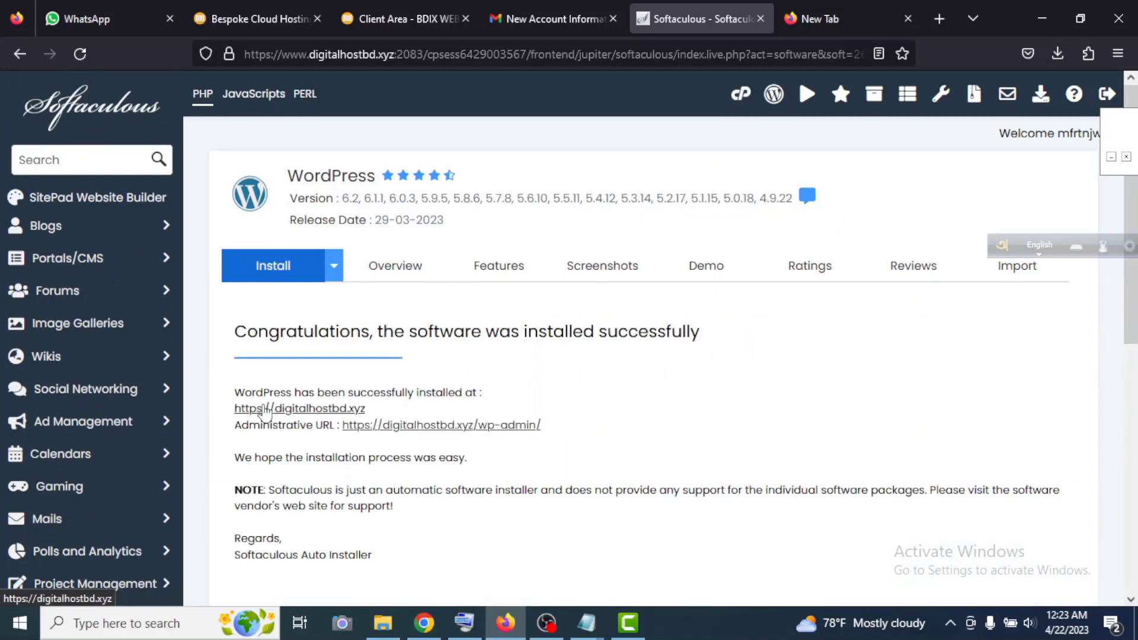
right_click(335, 415)
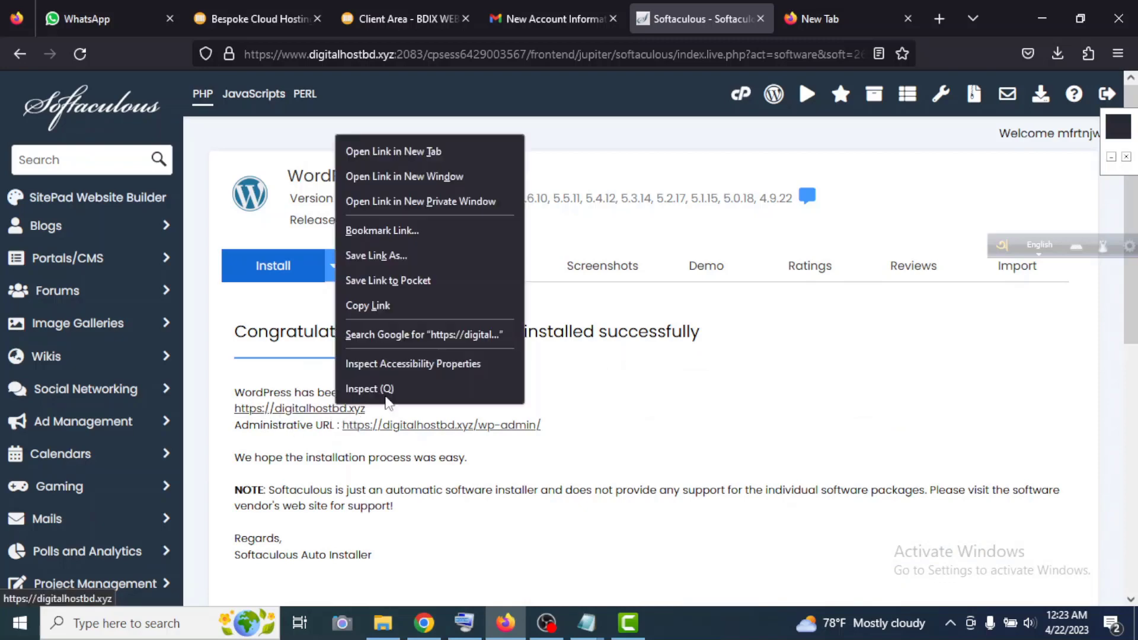
click(381, 154)
click(724, 18)
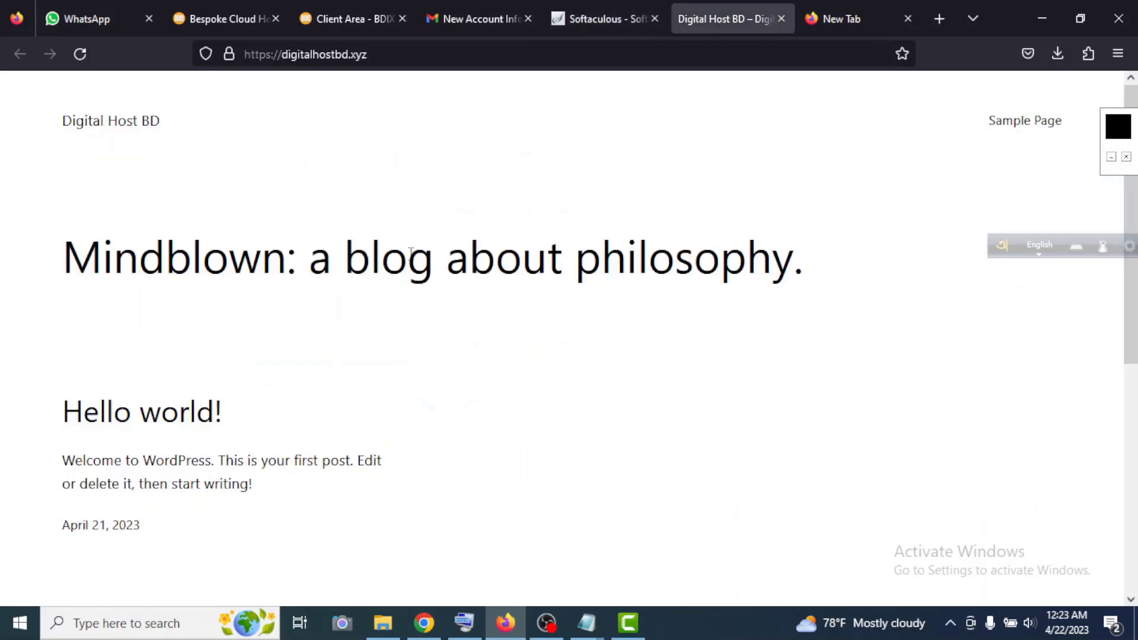
scroll(483, 423, down, 5)
scroll(483, 422, down, 2)
scroll(495, 445, up, 7)
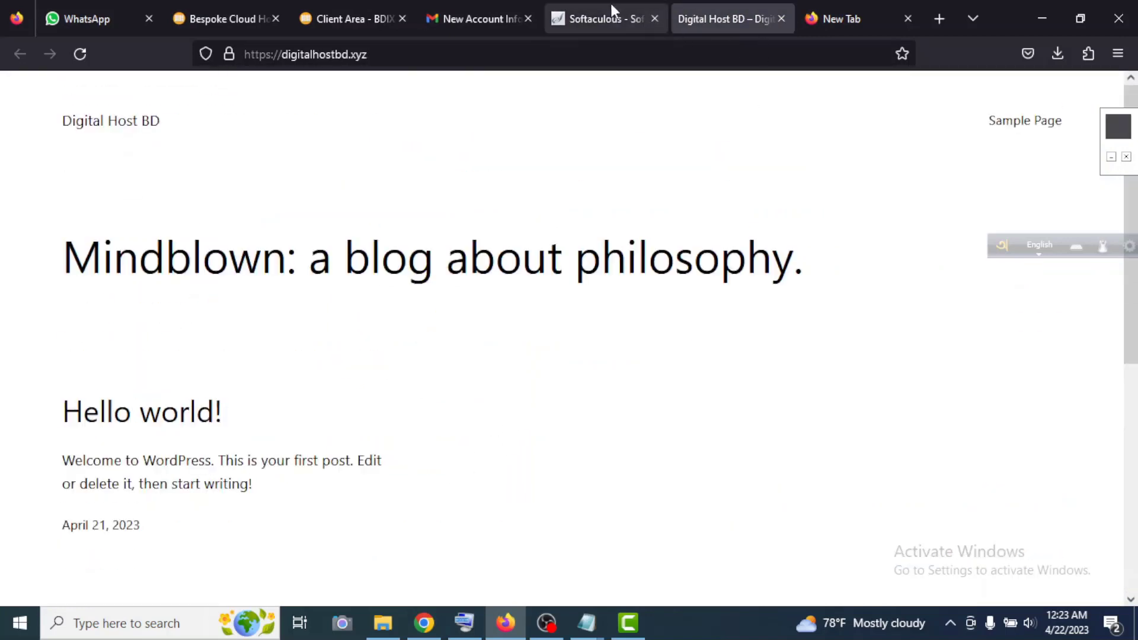
From the installation results, open the WordPress wp-admin page in another tab
click(614, 6)
right_click(454, 424)
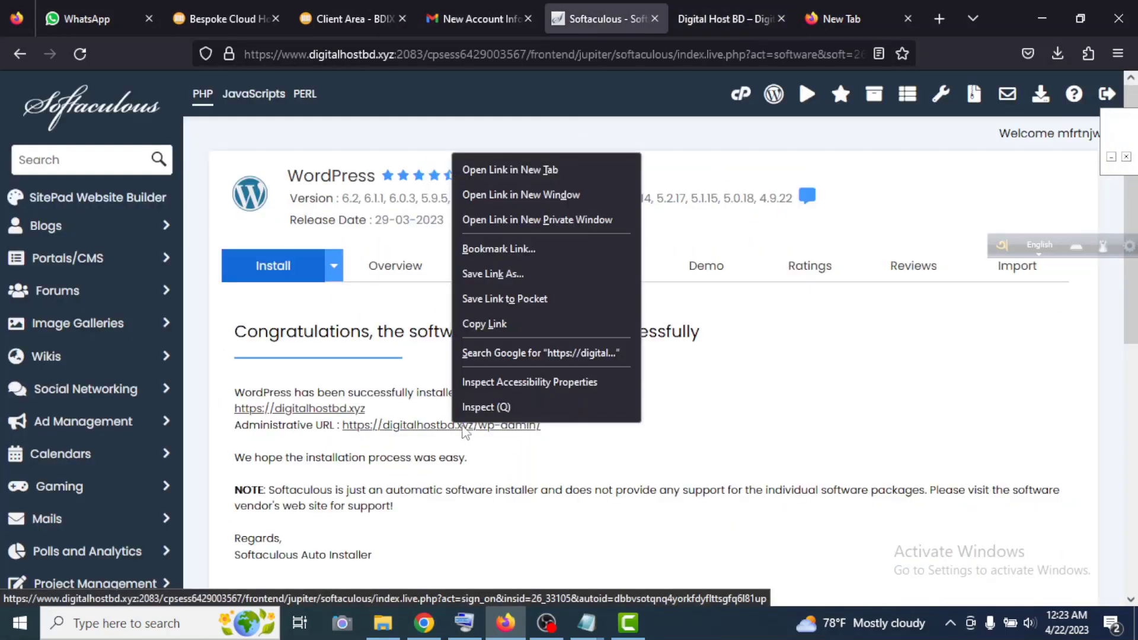
click(541, 170)
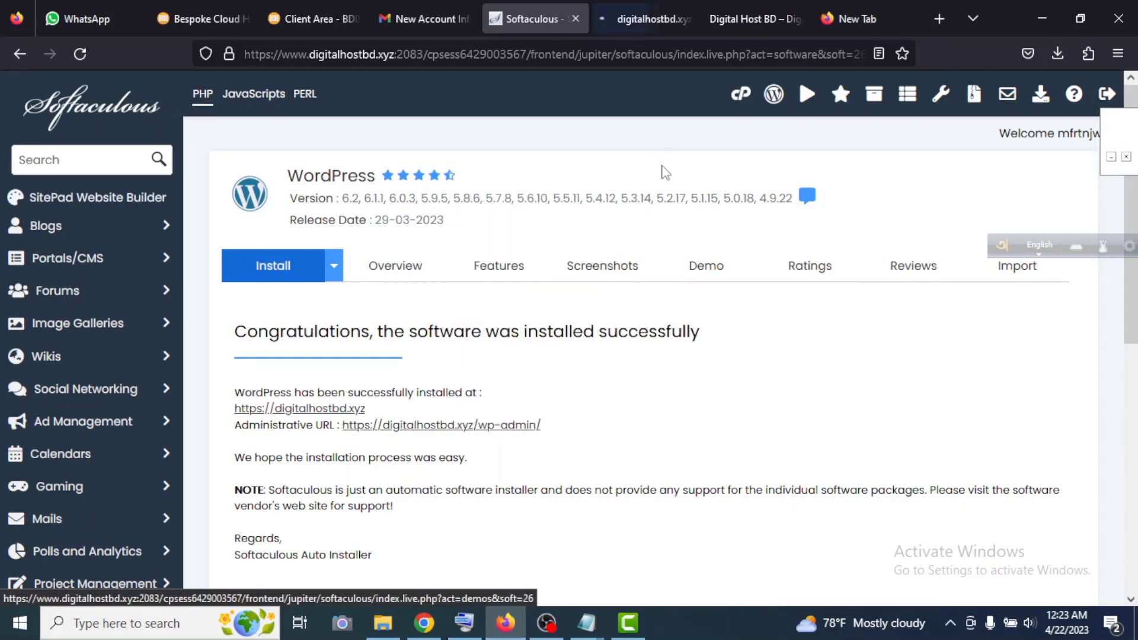
View the Digital Host BD WordPress Dashboard, then return to the Bespoke Cloud Hosting page
click(649, 18)
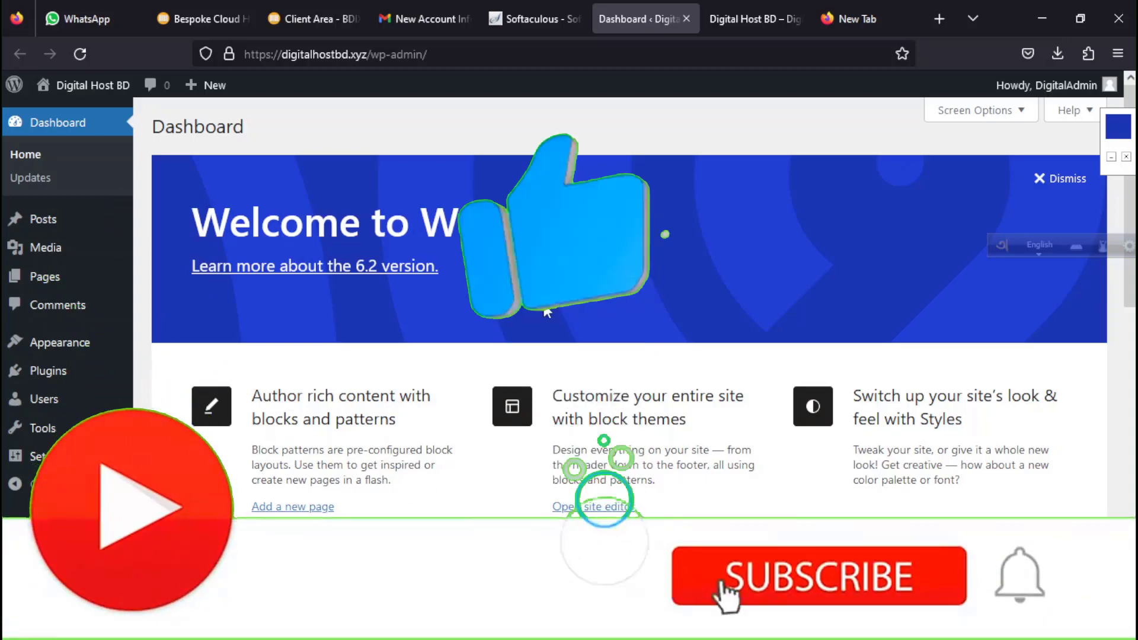
click(293, 18)
click(204, 21)
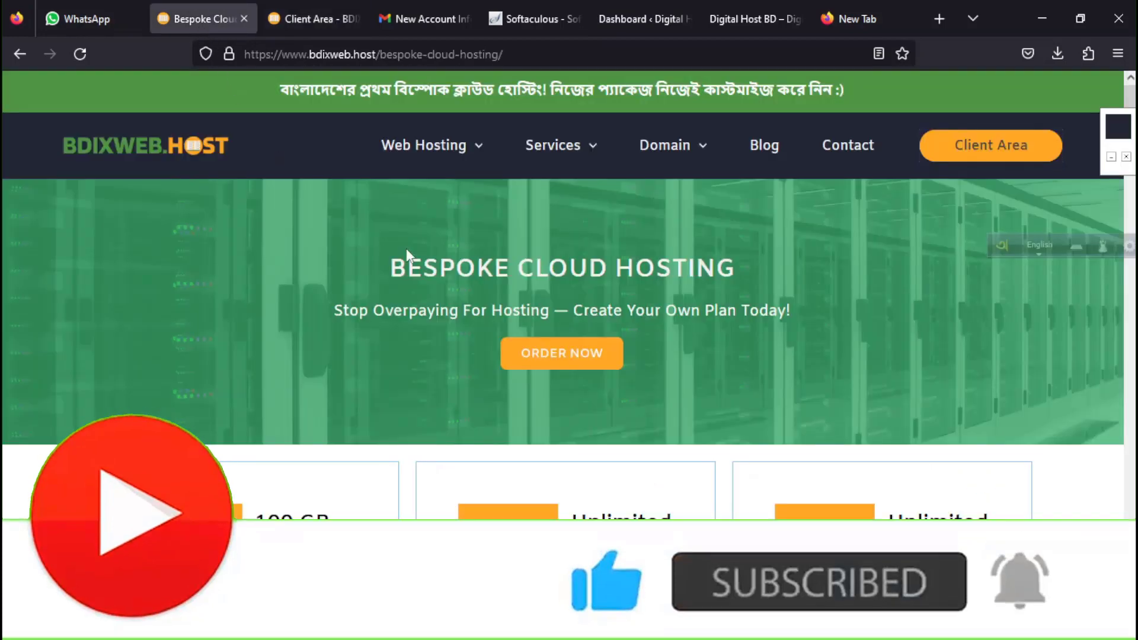